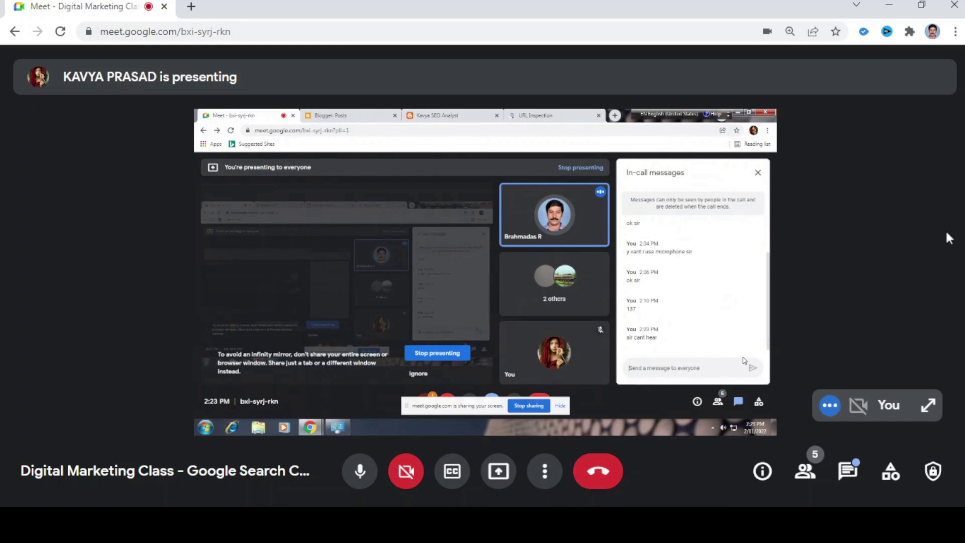
Check the meeting's in-call messages and its full participant list, closing each after viewing
{"action": "left_click", "coordinate": [850, 475]}
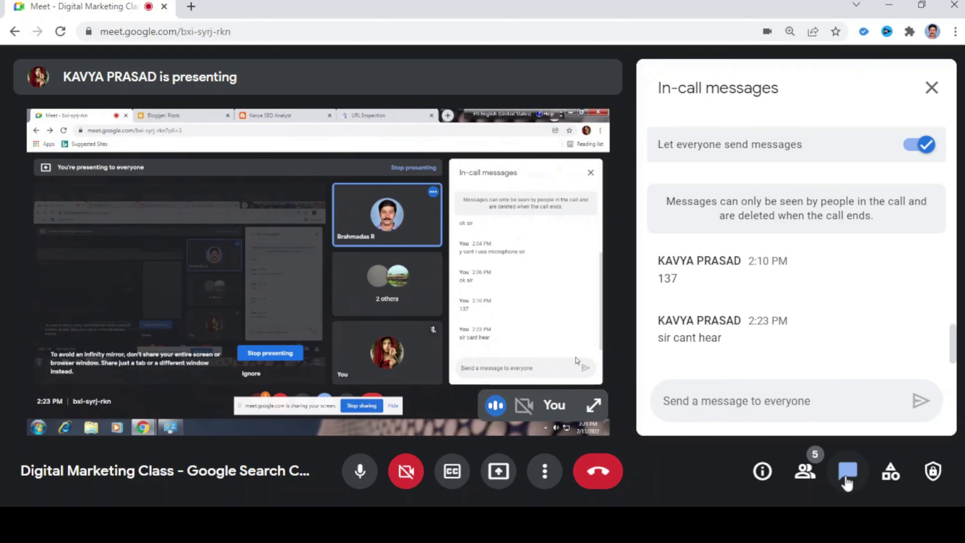
{"action": "left_click", "coordinate": [935, 89]}
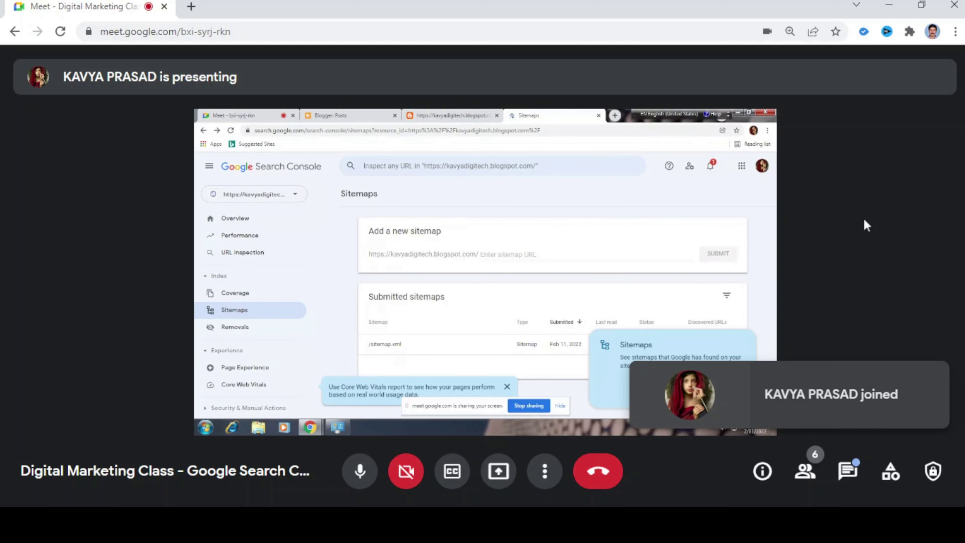
{"action": "left_click", "coordinate": [804, 469]}
{"action": "scroll", "coordinate": [816, 349], "scroll_direction": "down", "scroll_amount": 4}
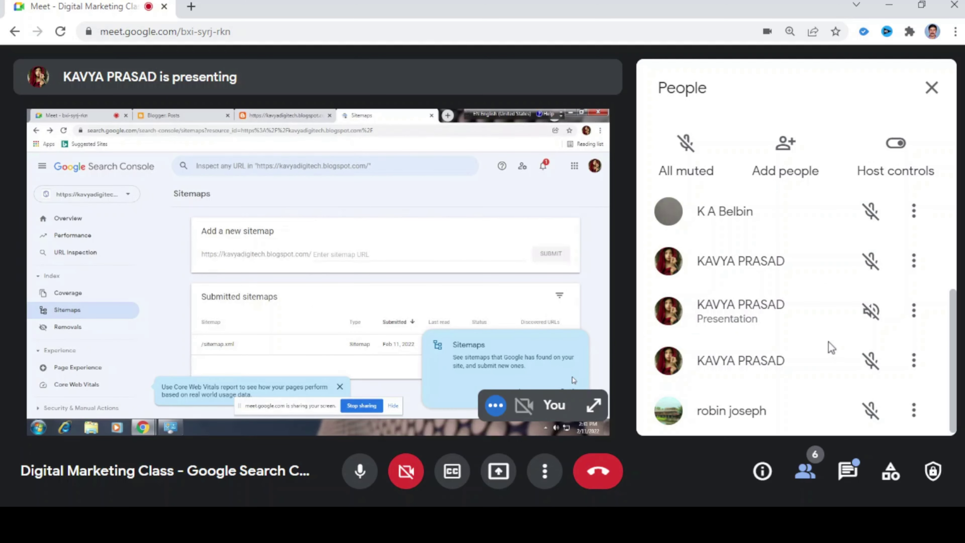
{"action": "scroll", "coordinate": [828, 344], "scroll_direction": "up", "scroll_amount": 2}
{"action": "scroll", "coordinate": [830, 344], "scroll_direction": "down", "scroll_amount": 2}
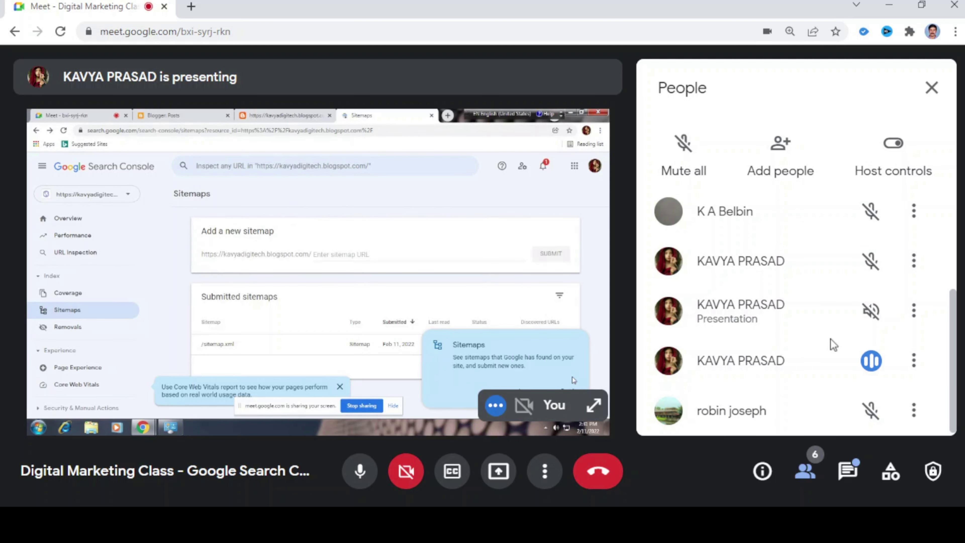
{"action": "scroll", "coordinate": [831, 338], "scroll_direction": "up", "scroll_amount": 3}
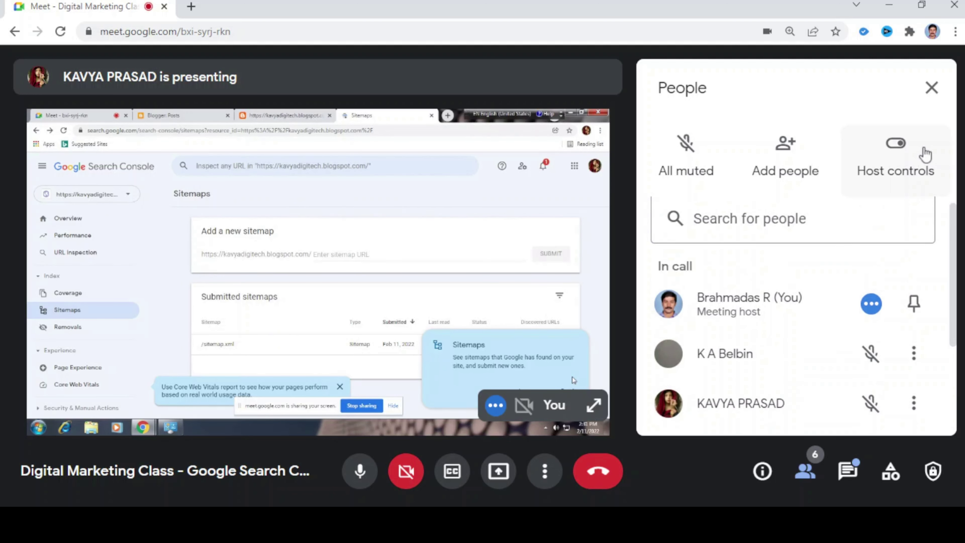
{"action": "left_click", "coordinate": [931, 87]}
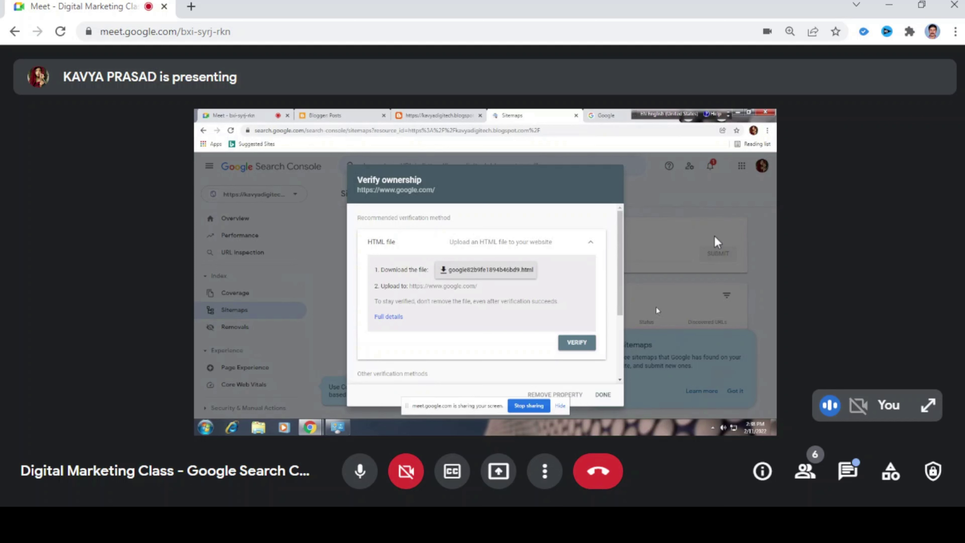
{"action": "left_click_drag", "start_coordinate": [625, 310], "coordinate": [622, 363]}
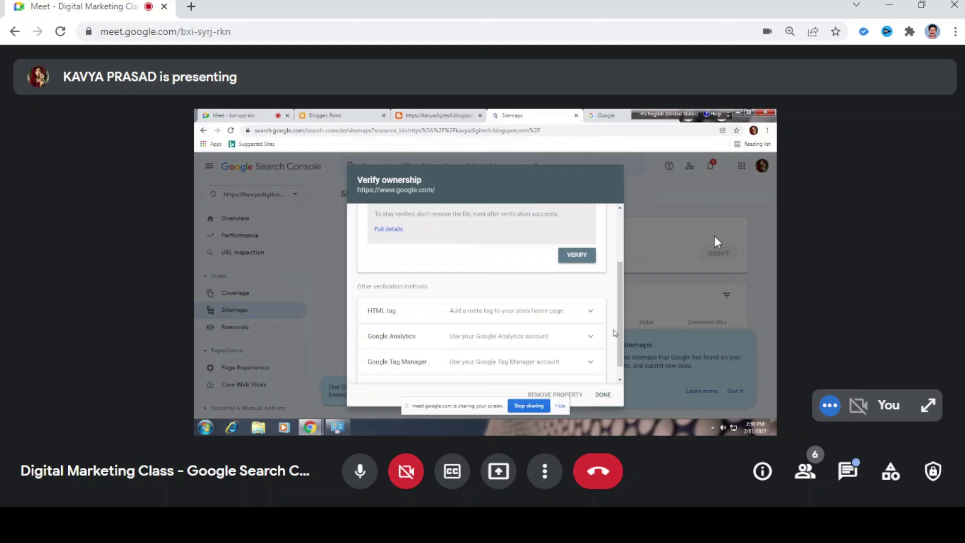
{"action": "left_click", "coordinate": [591, 311]}
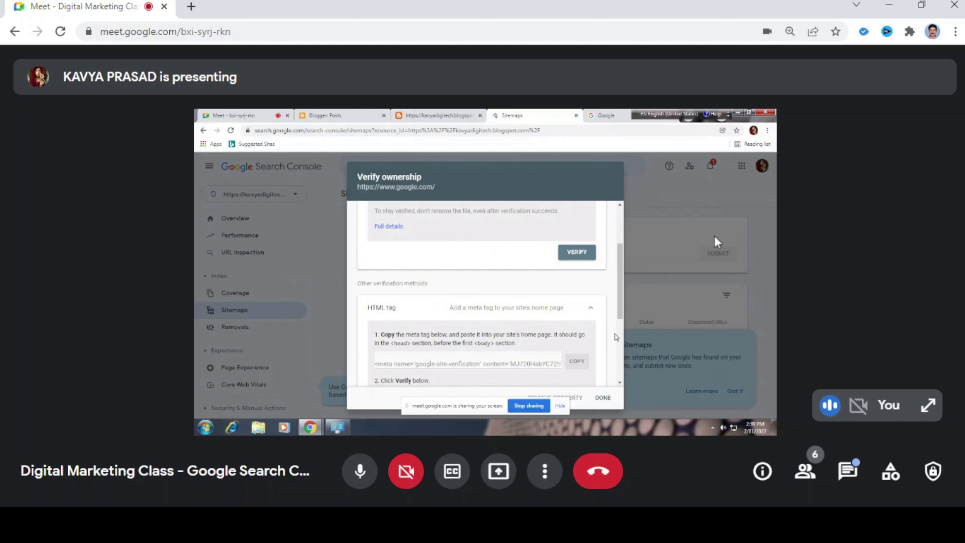
{"action": "scroll", "coordinate": [607, 342], "scroll_direction": "down", "scroll_amount": 2}
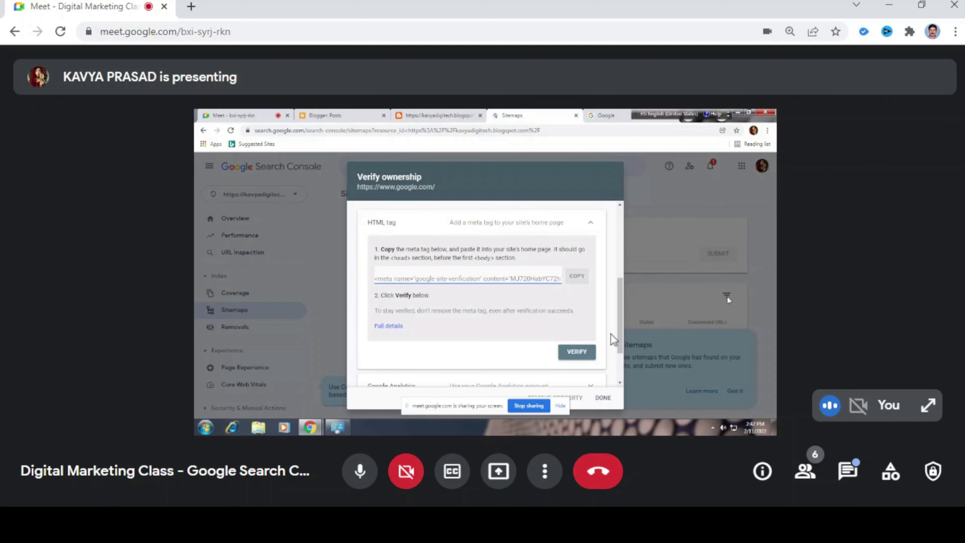
Check the meeting's participant list and the presenting computer's volume control, closing both
{"action": "left_click", "coordinate": [803, 475]}
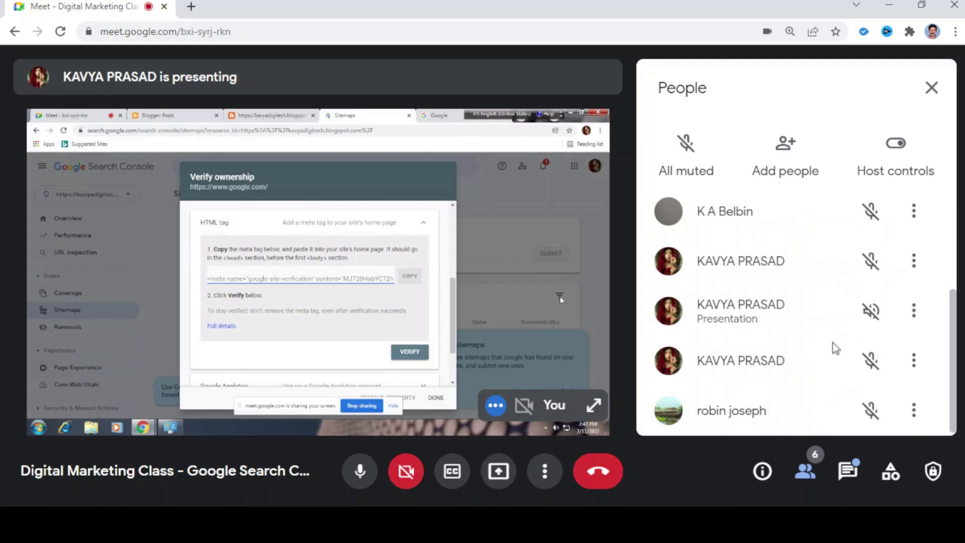
{"action": "left_click", "coordinate": [930, 93]}
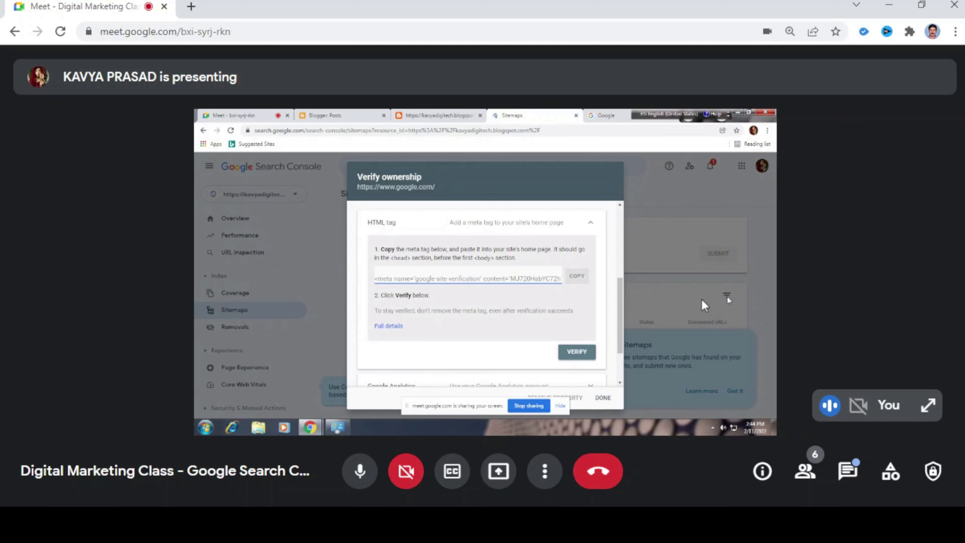
{"action": "mouse_move", "coordinate": [515, 350]}
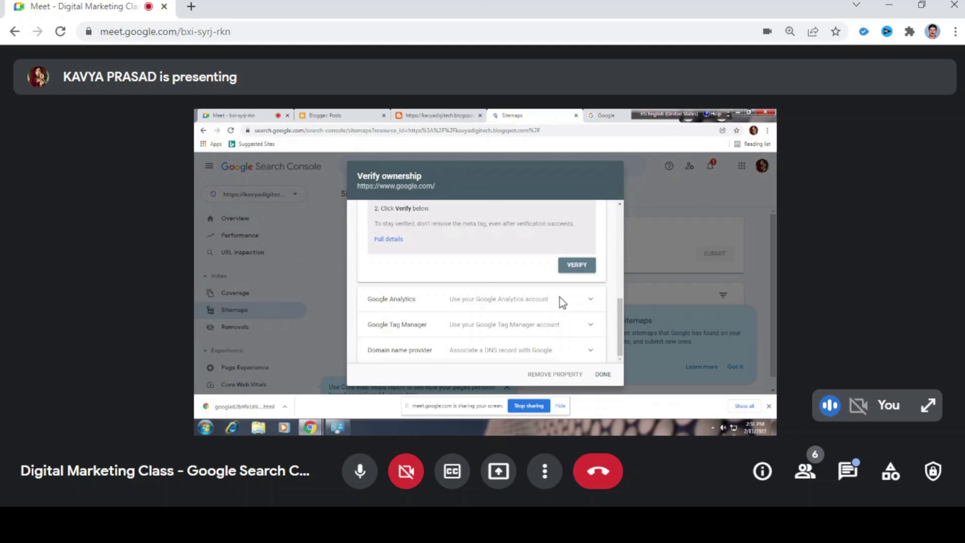
{"action": "left_click", "coordinate": [723, 428]}
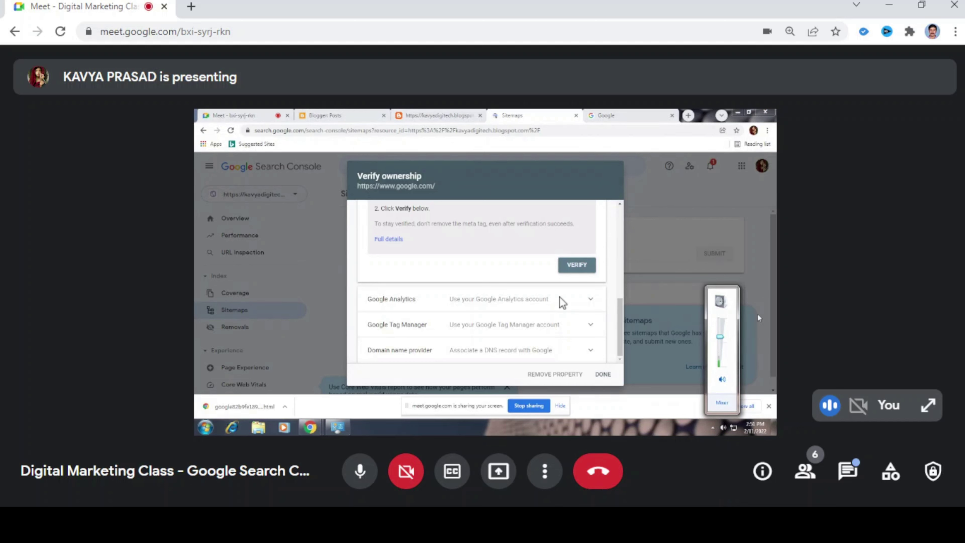
{"action": "left_click", "coordinate": [757, 294]}
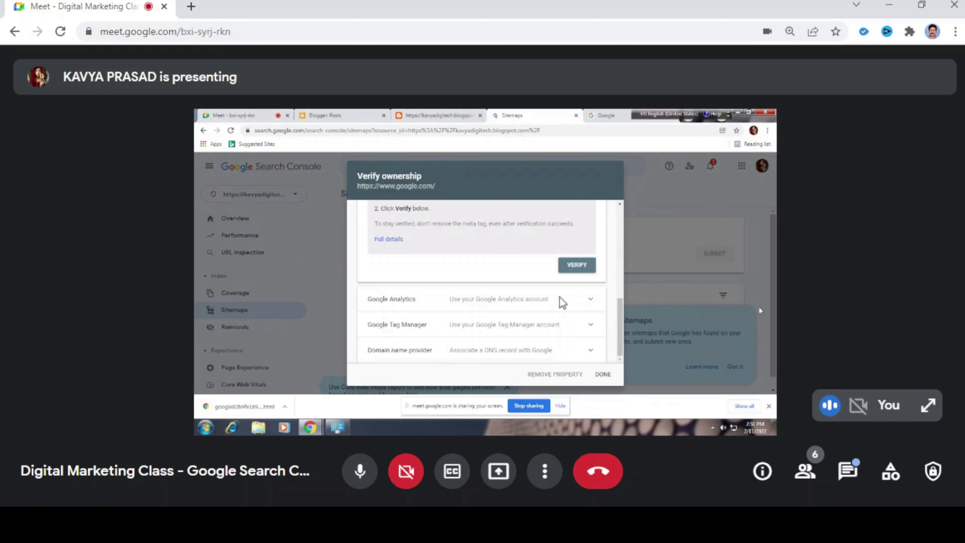
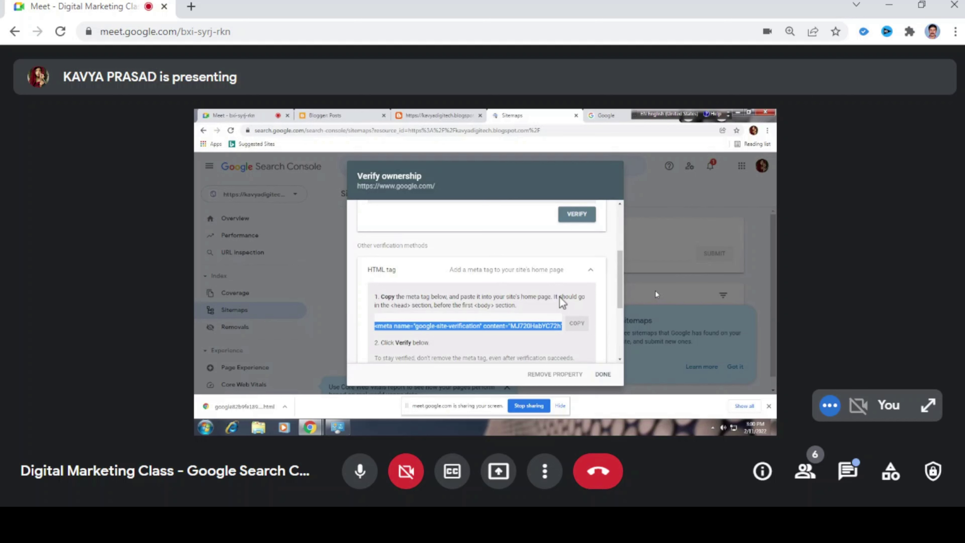
{"action": "mouse_move", "coordinate": [653, 289]}
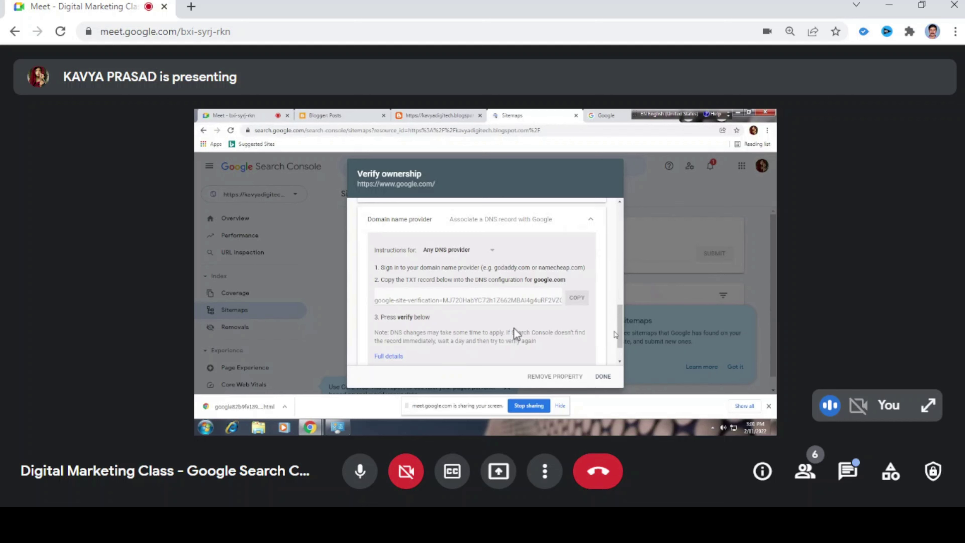
{"action": "mouse_move", "coordinate": [477, 306]}
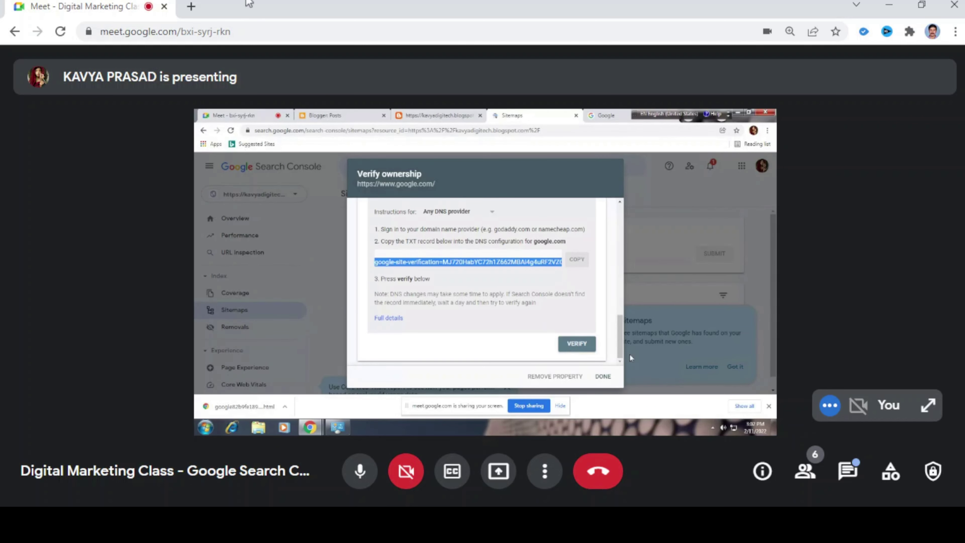
Load google.com in a new browser tab and search for "dns full form"
{"action": "left_click", "coordinate": [191, 6]}
{"action": "type", "text": "go"}
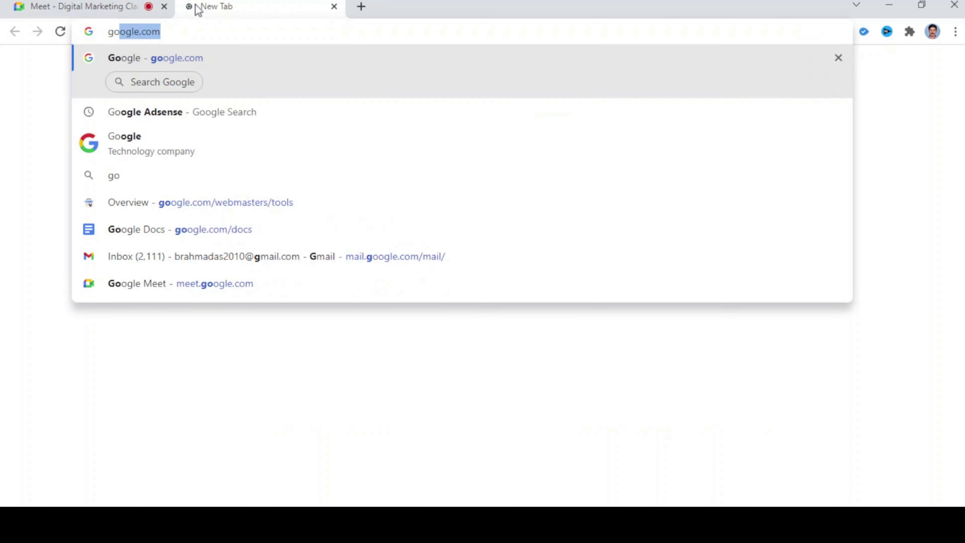
{"action": "type", "text": "ogle.com"}
{"action": "key", "text": "Return"}
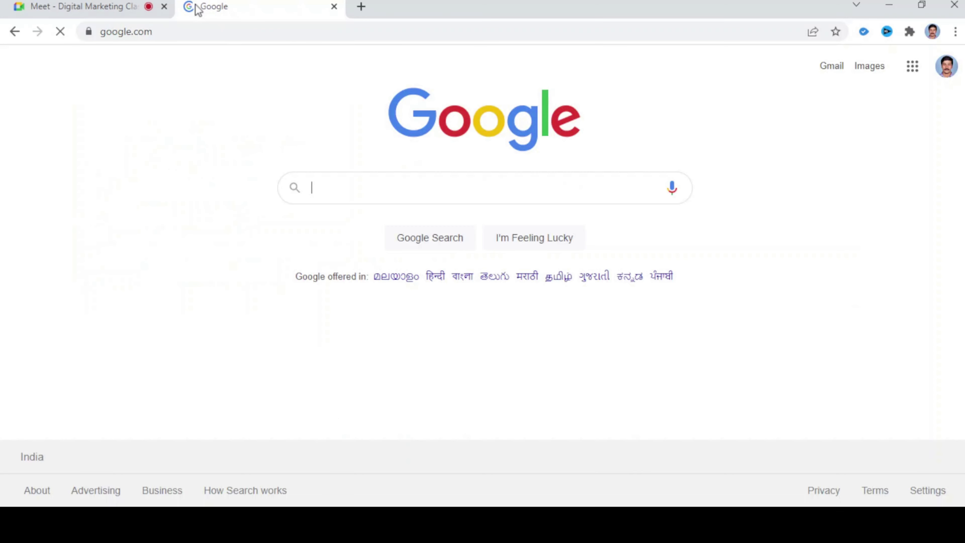
{"action": "type", "text": "dns"}
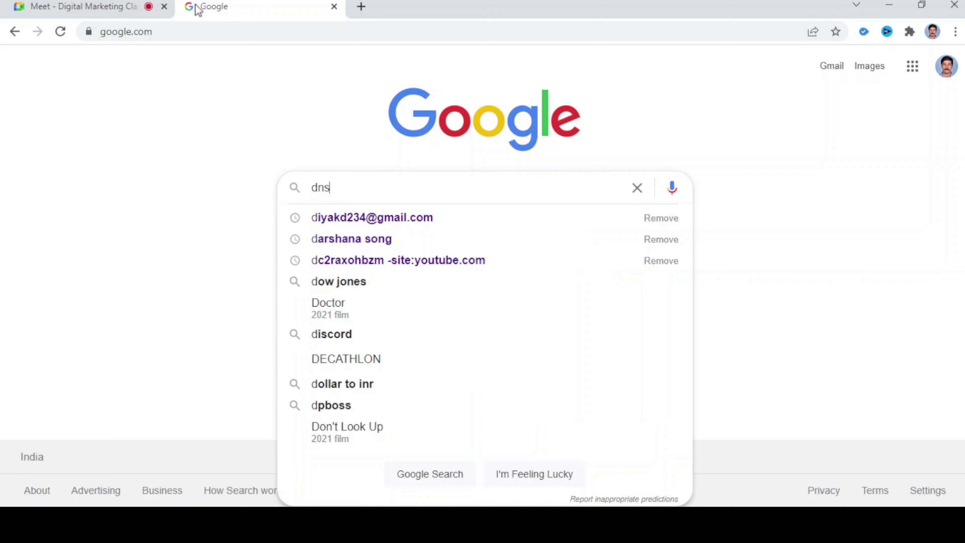
{"action": "key", "text": "Down"}
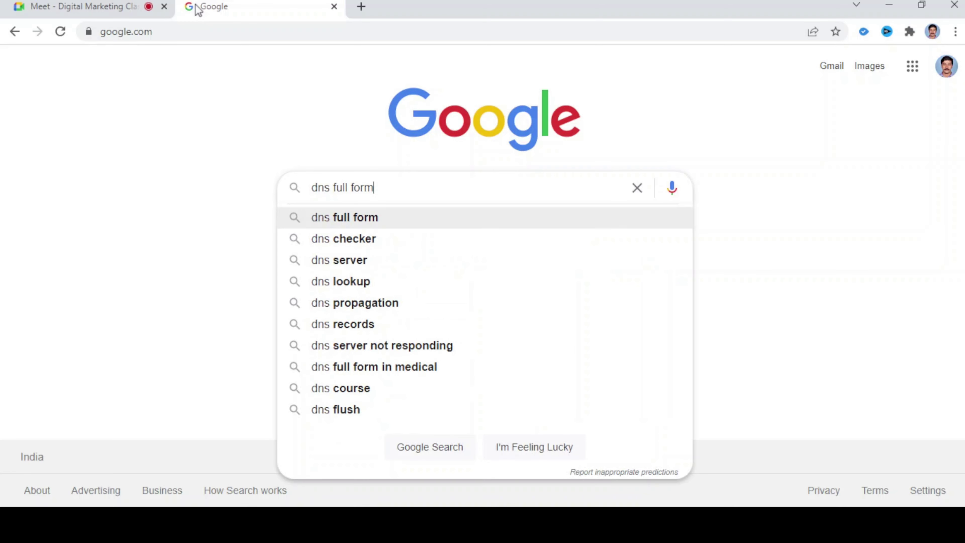
{"action": "key", "text": "Return"}
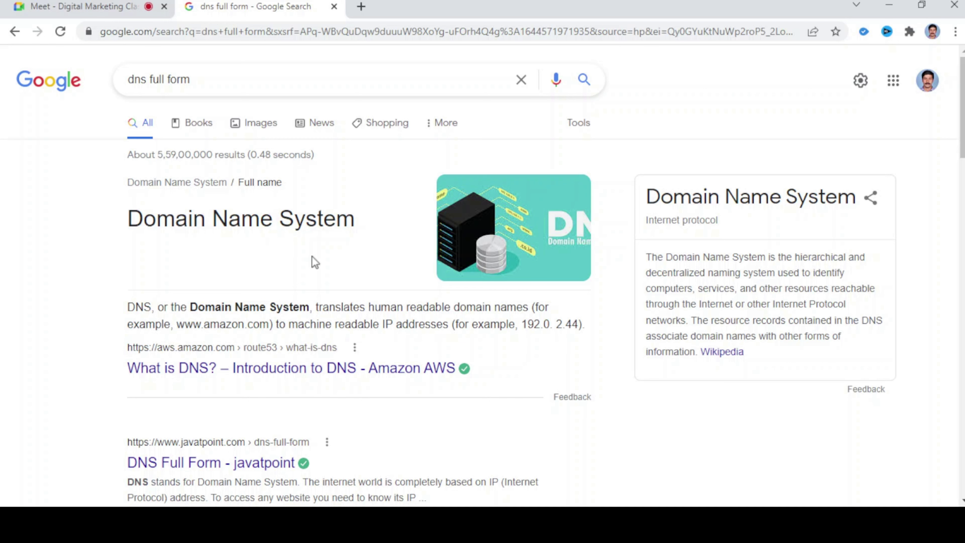
Return to the Google Meet call and view the in-call messages
{"action": "left_click", "coordinate": [53, 5]}
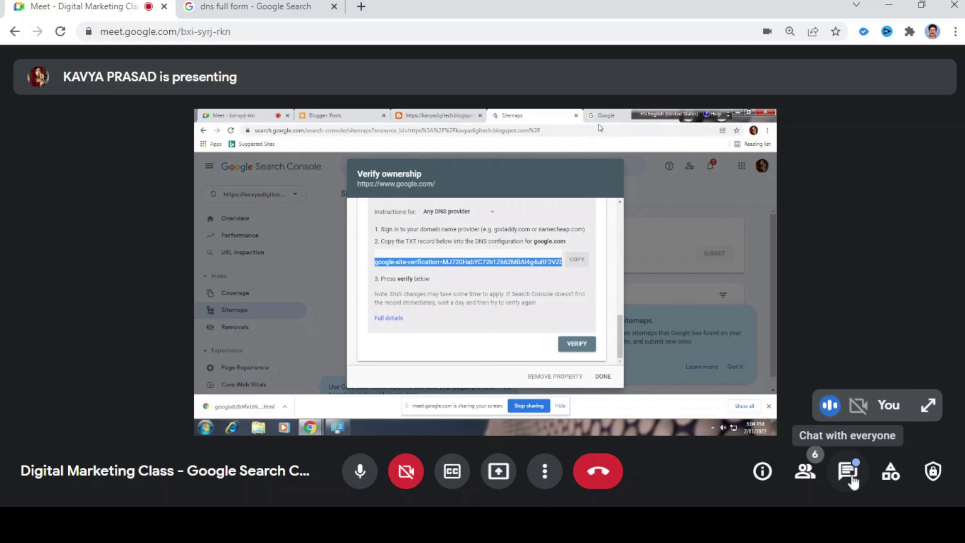
{"action": "left_click", "coordinate": [851, 475]}
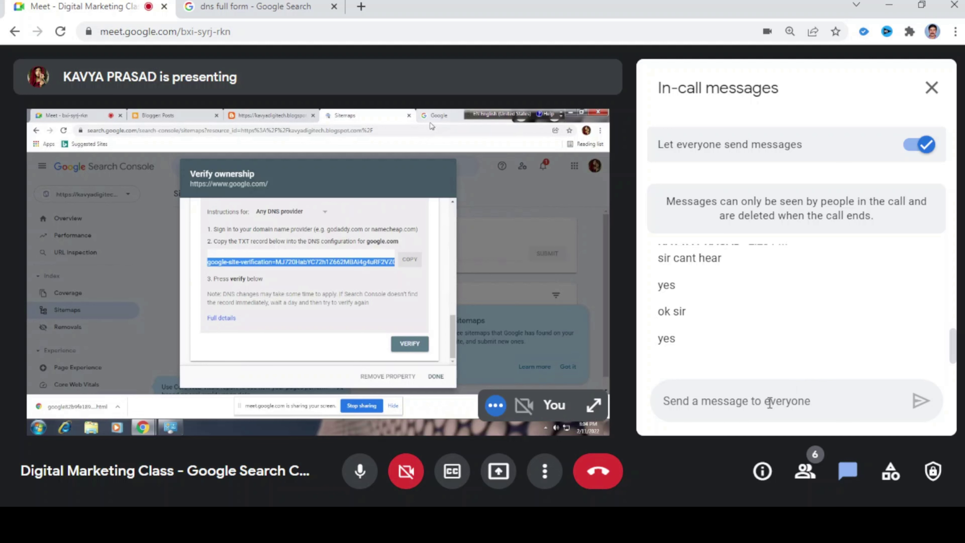
{"action": "left_click", "coordinate": [359, 7]}
{"action": "type", "text": "ss"}
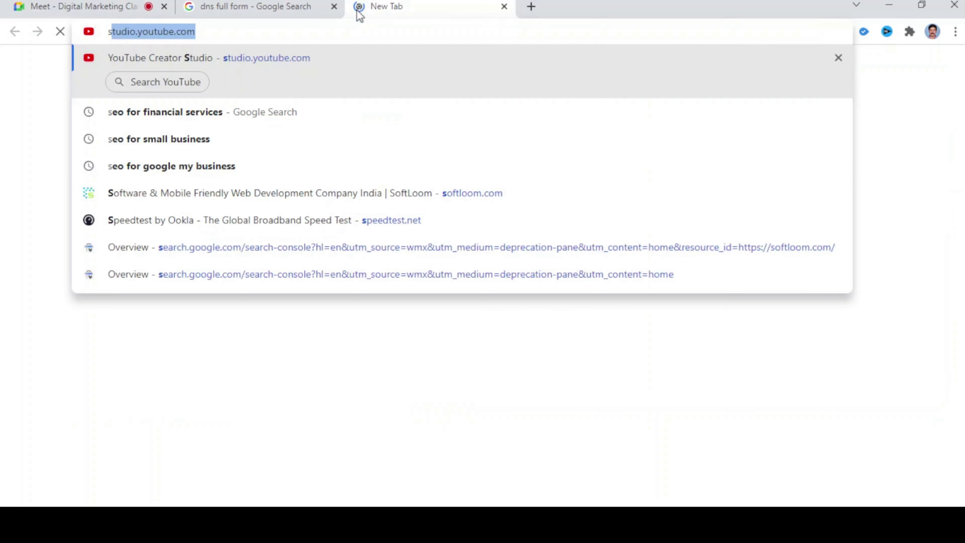
{"action": "key", "text": "BackSpace"}
{"action": "key", "text": "BackSpace"}
{"action": "type", "text": "www"}
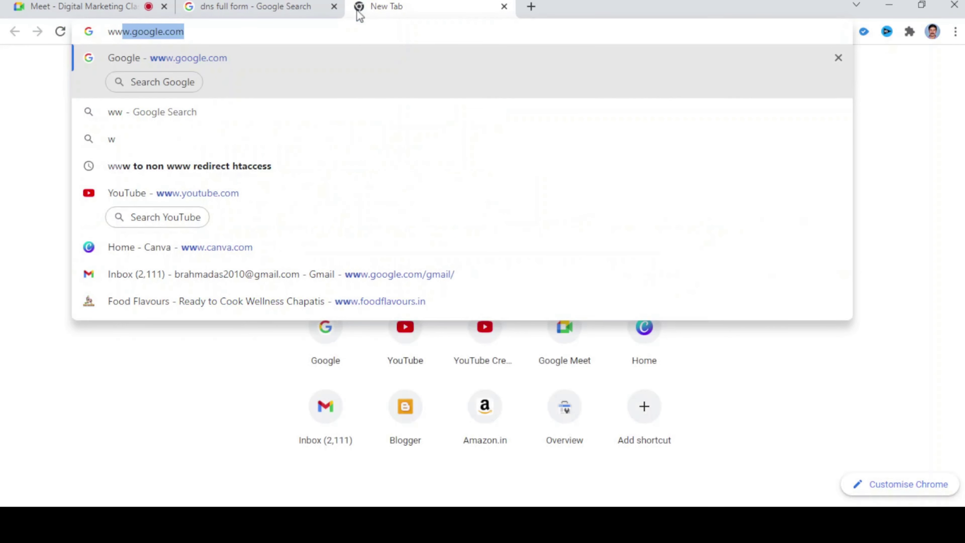
{"action": "type", "text": "."}
{"action": "type", "text": "e"}
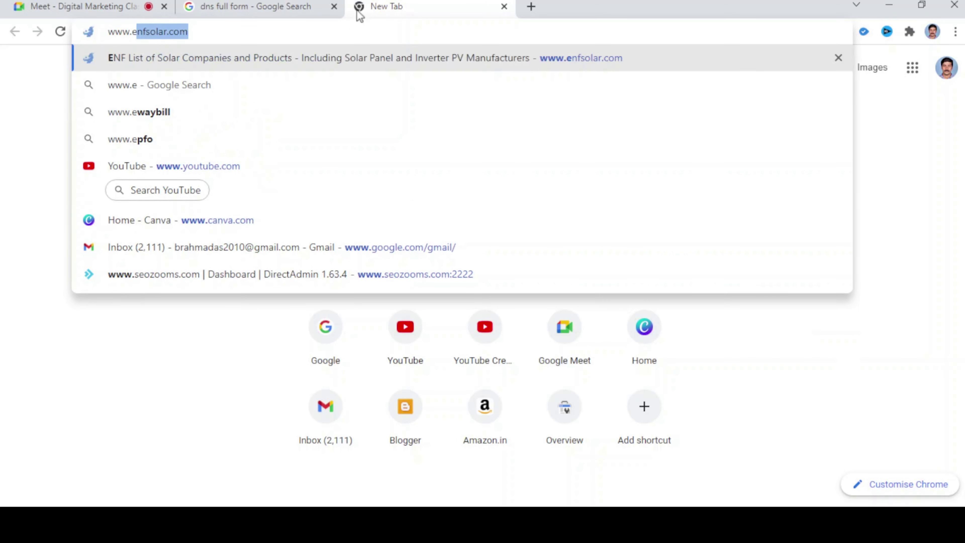
{"action": "type", "text": "co"}
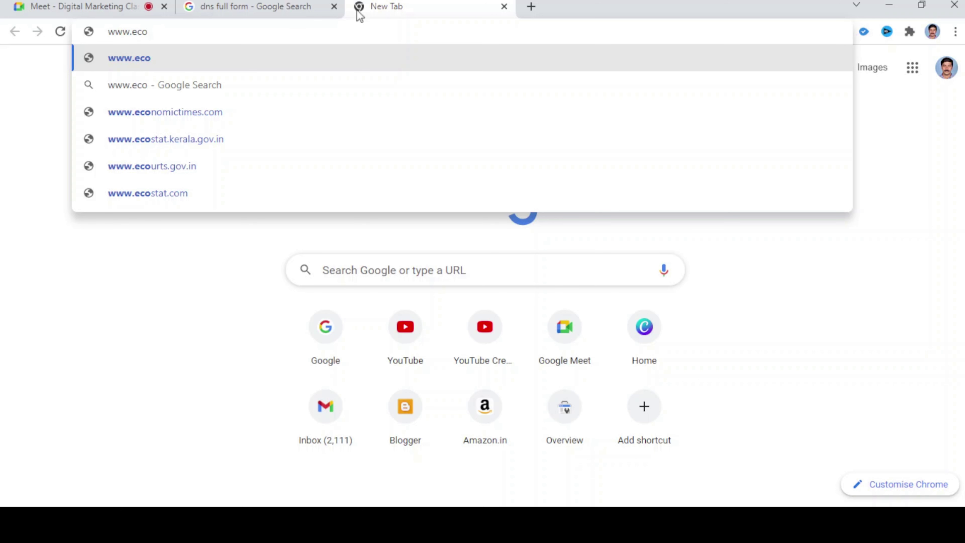
{"action": "type", "text": "foilic"}
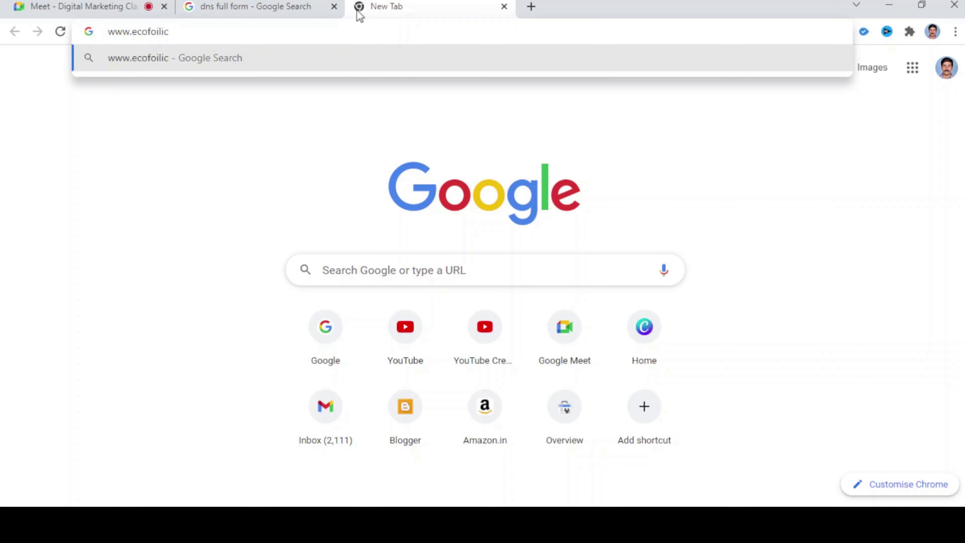
{"action": "key", "text": "BackSpace"}
{"action": "key", "text": "BackSpace"}
{"action": "key", "text": "BackSpace"}
{"action": "key", "text": "BackSpace"}
{"action": "key", "text": "BackSpace"}
{"action": "key", "text": "BackSpace"}
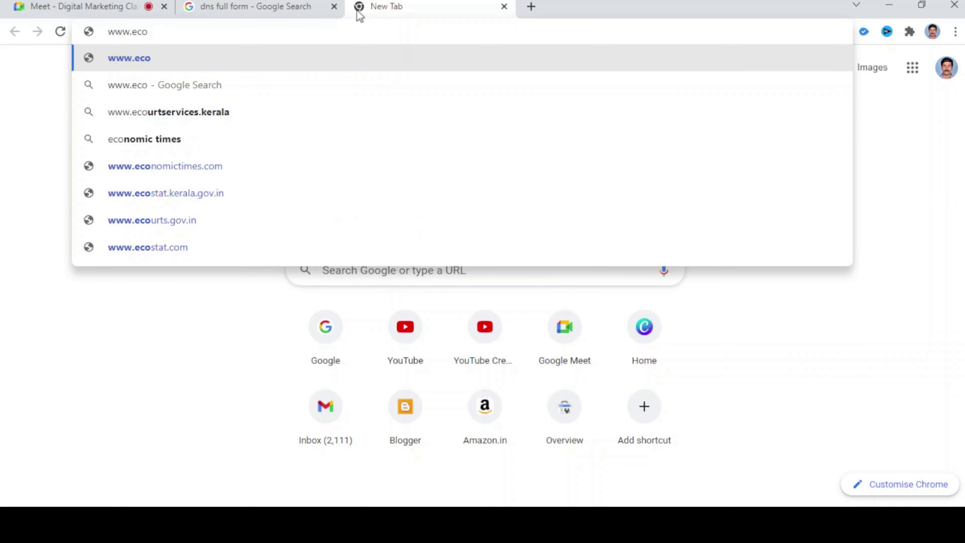
{"action": "type", "text": "holi"}
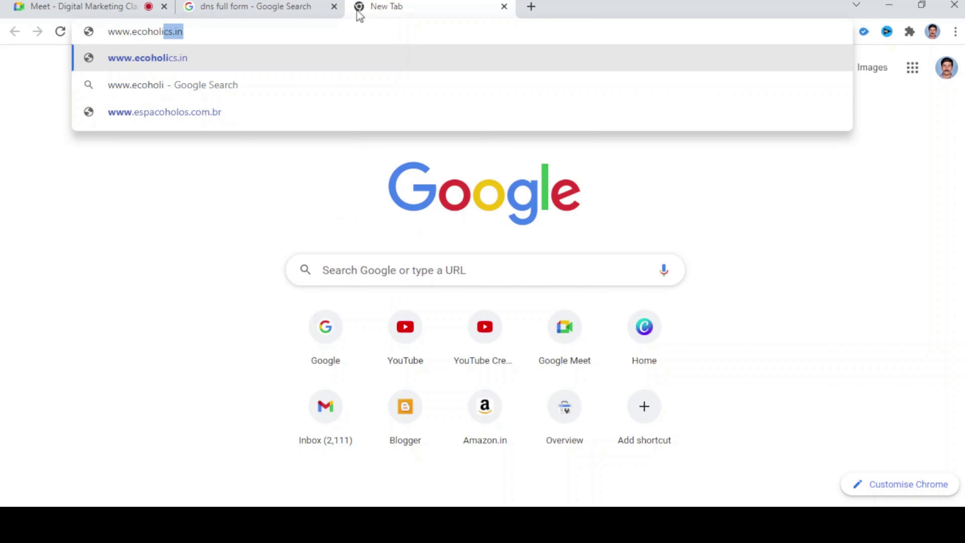
{"action": "type", "text": "c"}
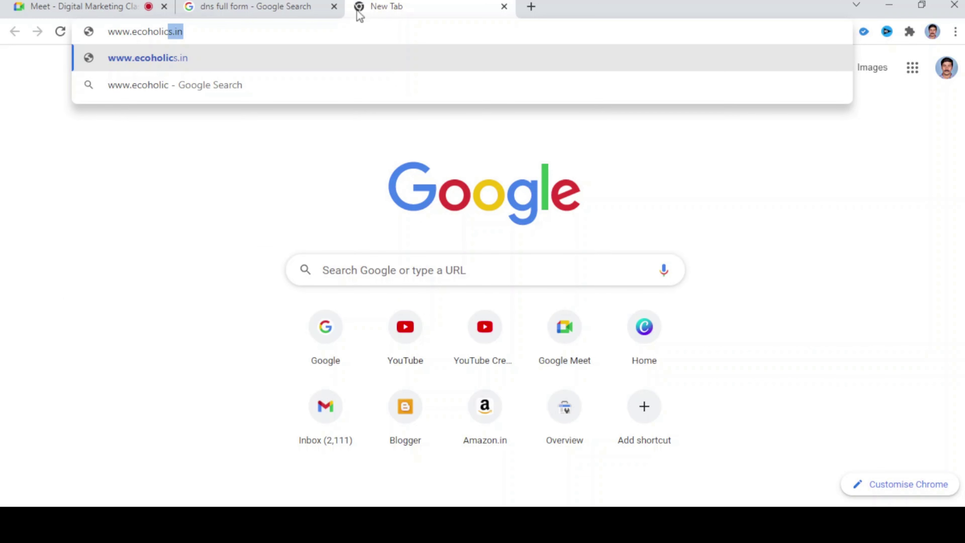
{"action": "type", "text": "t"}
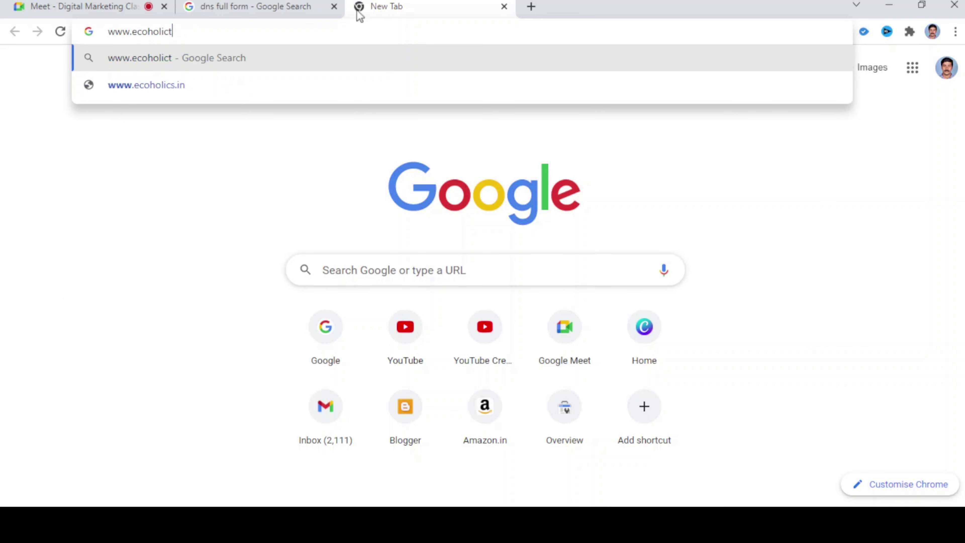
{"action": "type", "text": "ours.co"}
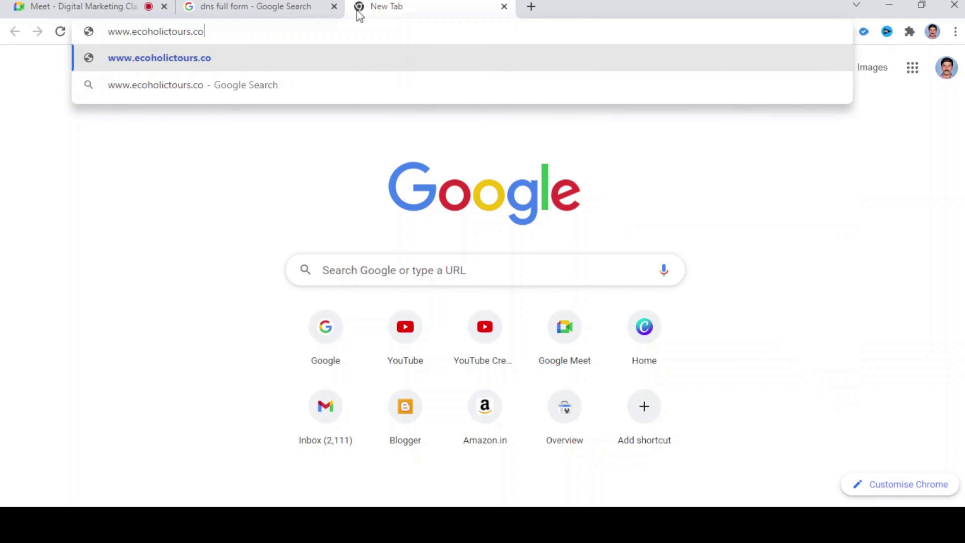
{"action": "type", "text": "m"}
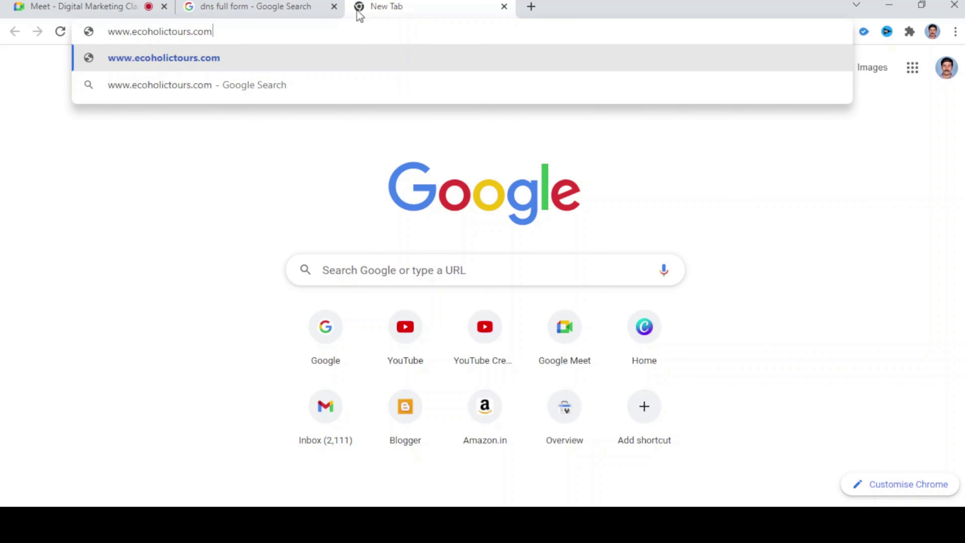
{"action": "key", "text": "Return"}
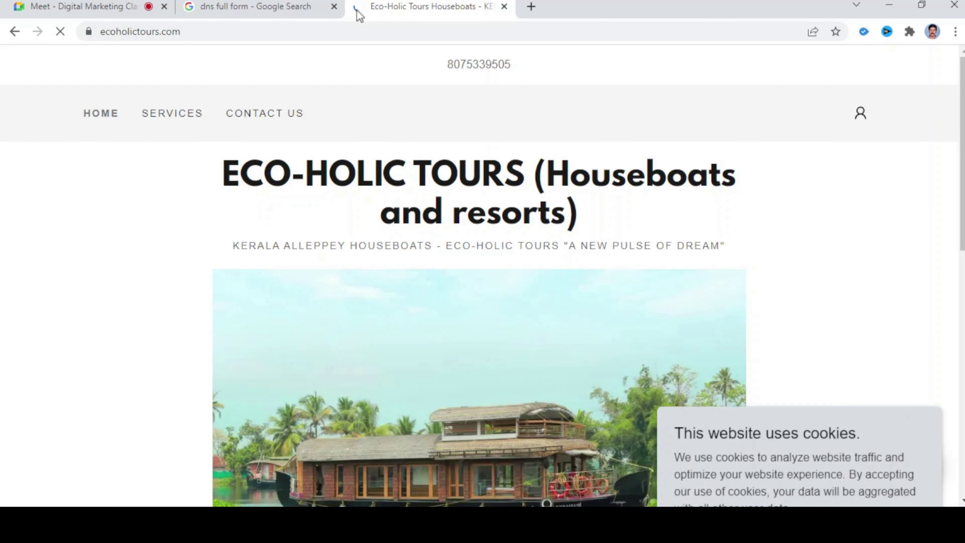
Look over the Eco-Holic Tours home page and open its HTML source to view the meta tags
{"action": "scroll", "coordinate": [438, 323], "scroll_direction": "down", "scroll_amount": 1}
{"action": "scroll", "coordinate": [439, 324], "scroll_direction": "down", "scroll_amount": 3}
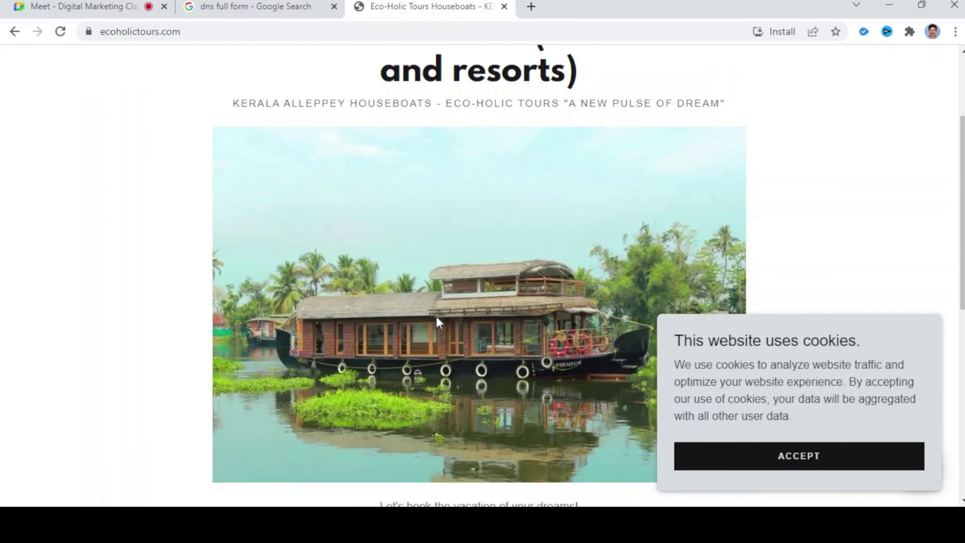
{"action": "scroll", "coordinate": [437, 319], "scroll_direction": "down", "scroll_amount": 11}
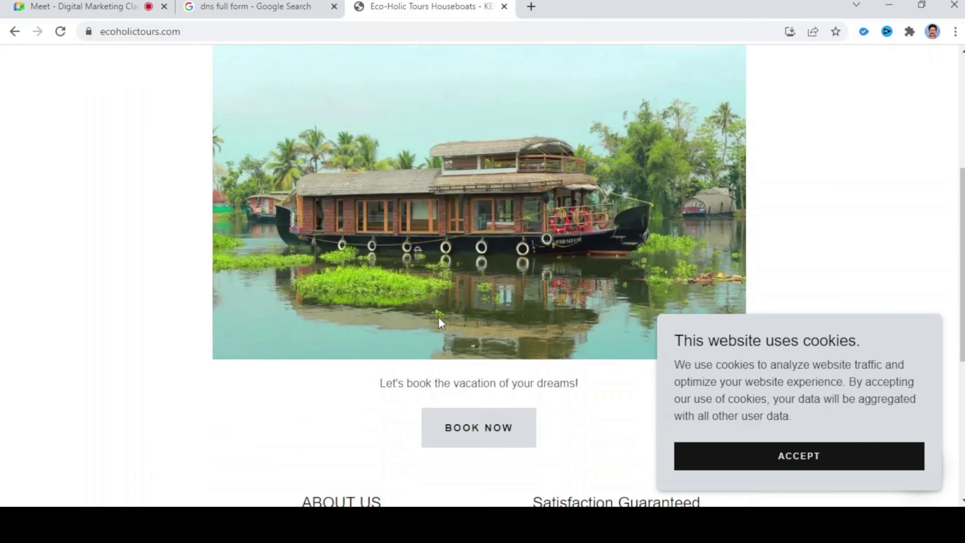
{"action": "scroll", "coordinate": [445, 310], "scroll_direction": "up", "scroll_amount": 15}
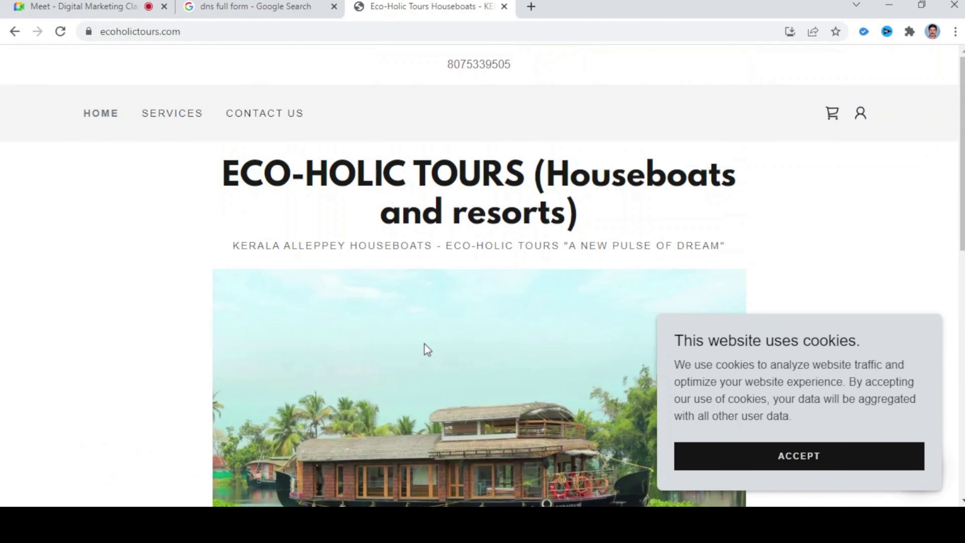
{"action": "key", "text": "ctrl+u"}
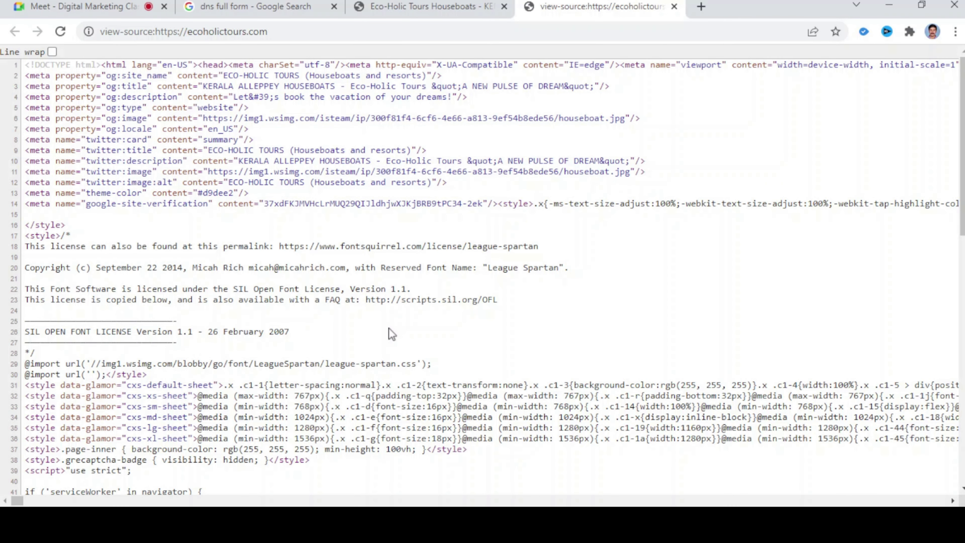
Return from the source code to the Eco-Holic Tours home page and accept its cookie notice
{"action": "left_click", "coordinate": [429, 6]}
{"action": "scroll", "coordinate": [514, 208], "scroll_direction": "down", "scroll_amount": 3}
{"action": "scroll", "coordinate": [780, 297], "scroll_direction": "down", "scroll_amount": 6}
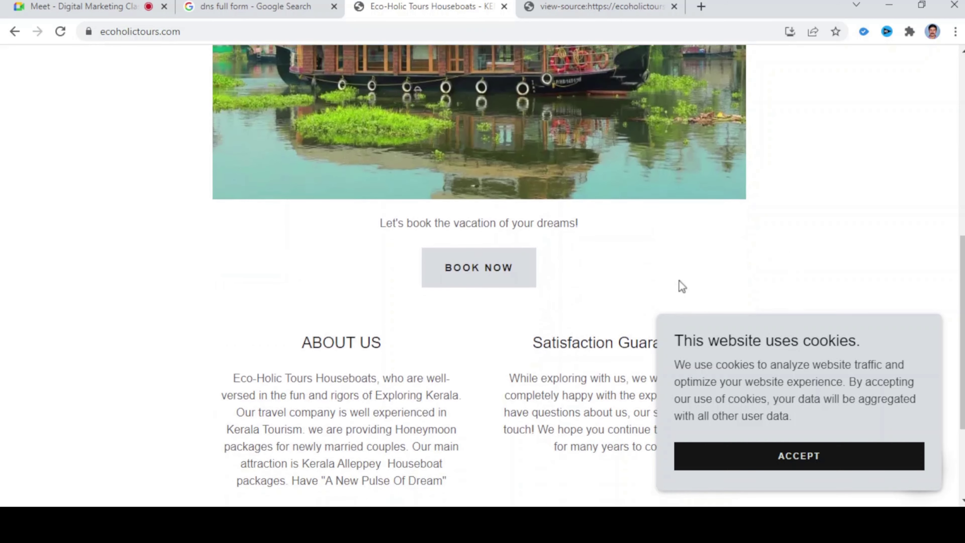
{"action": "left_click", "coordinate": [770, 452]}
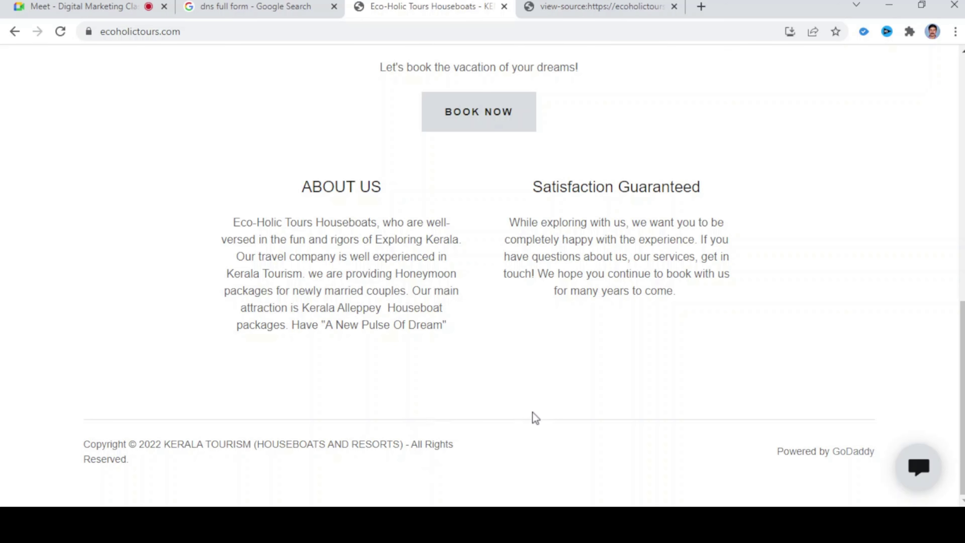
Review the Eco-Holic Tours home page from its header navigation down to the About Us section and footer
{"action": "scroll", "coordinate": [534, 418], "scroll_direction": "up", "scroll_amount": 15}
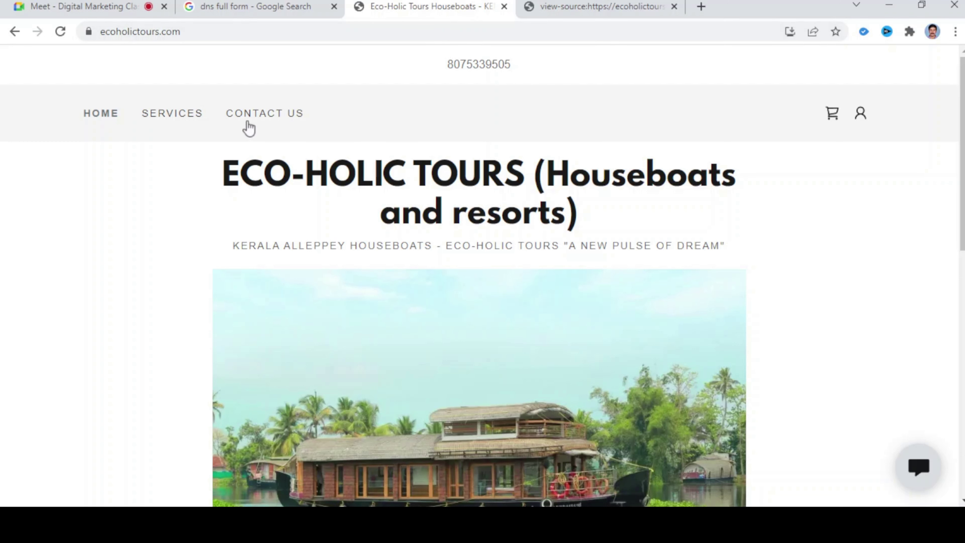
{"action": "scroll", "coordinate": [420, 148], "scroll_direction": "down", "scroll_amount": 10}
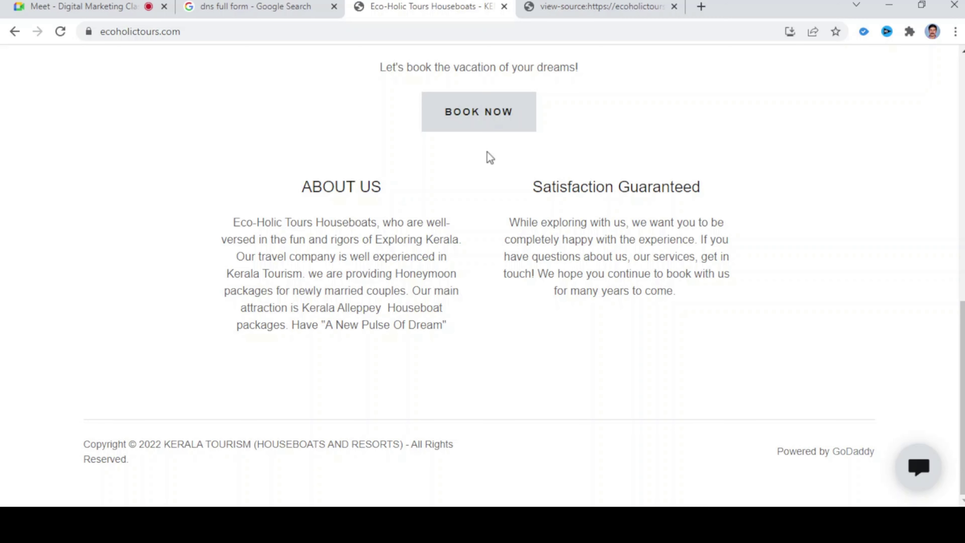
{"action": "scroll", "coordinate": [487, 152], "scroll_direction": "up", "scroll_amount": 10}
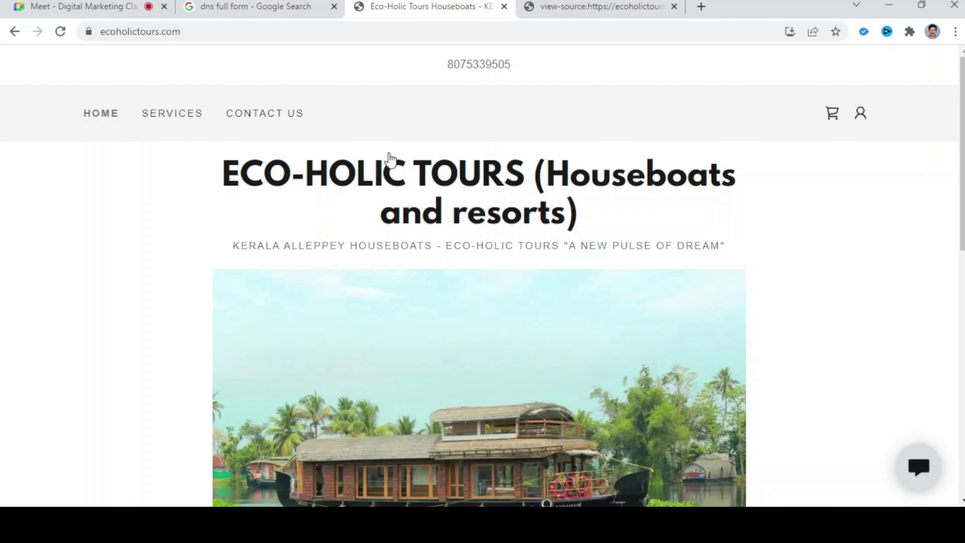
{"action": "scroll", "coordinate": [478, 212], "scroll_direction": "down", "scroll_amount": 10}
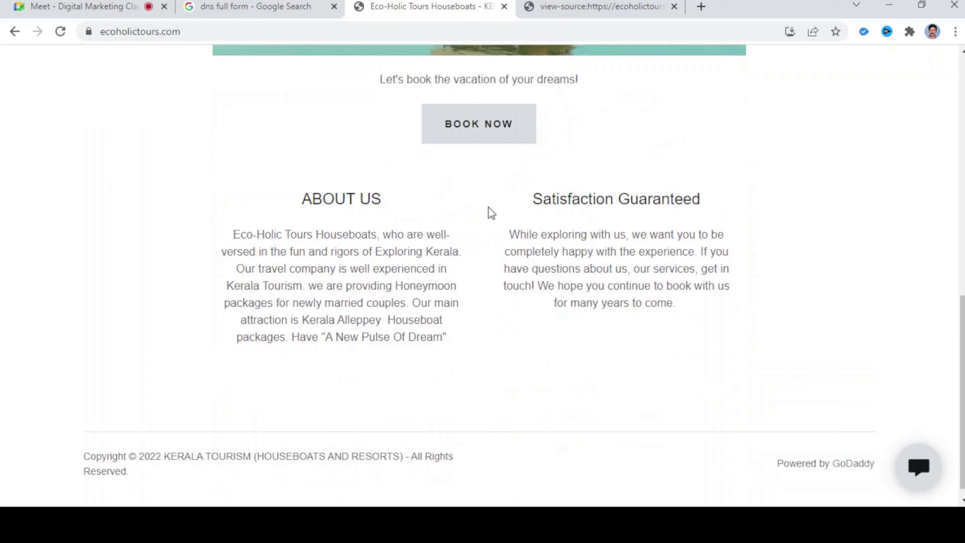
{"action": "scroll", "coordinate": [485, 208], "scroll_direction": "up", "scroll_amount": 6}
{"action": "scroll", "coordinate": [484, 217], "scroll_direction": "down", "scroll_amount": 5}
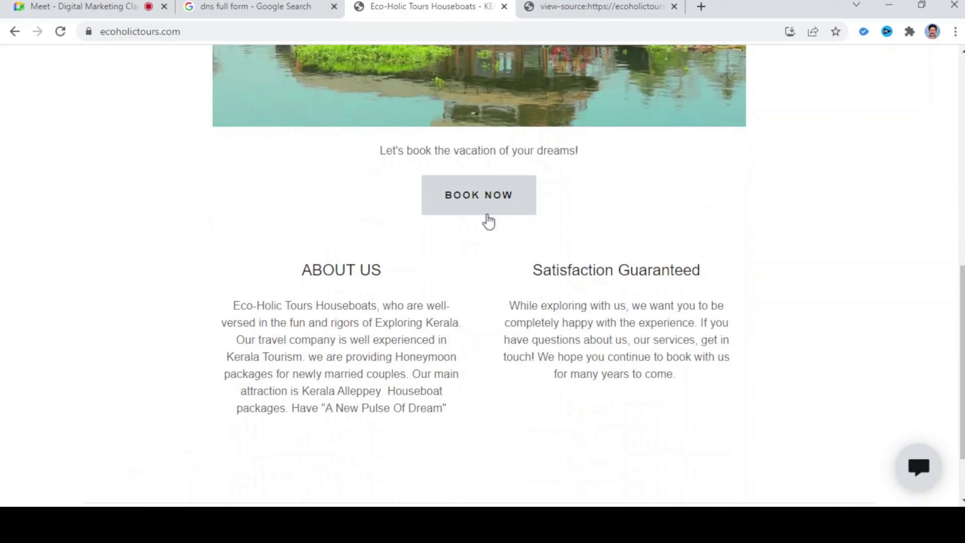
{"action": "scroll", "coordinate": [493, 228], "scroll_direction": "down", "scroll_amount": 1}
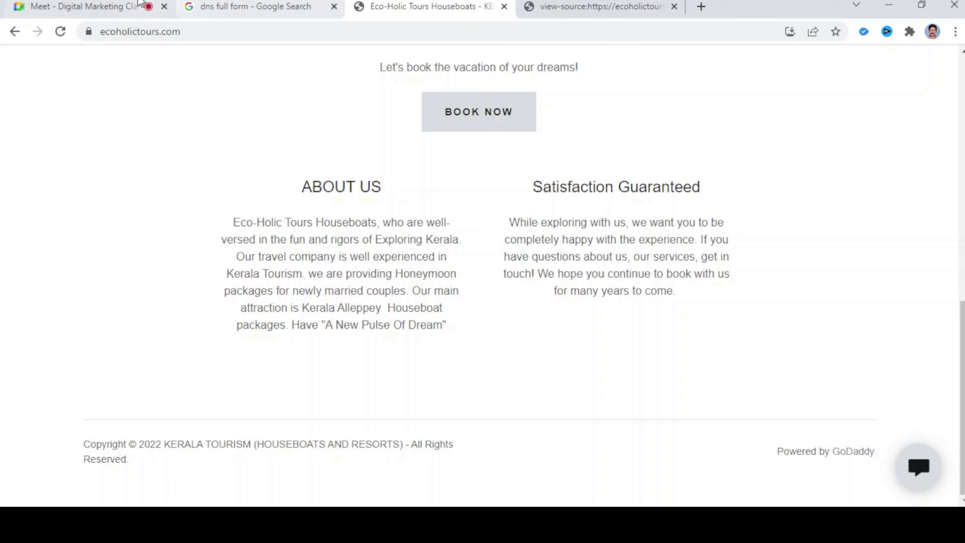
Return to the Google Meet call and close the in-call messages
{"action": "left_click", "coordinate": [129, 7]}
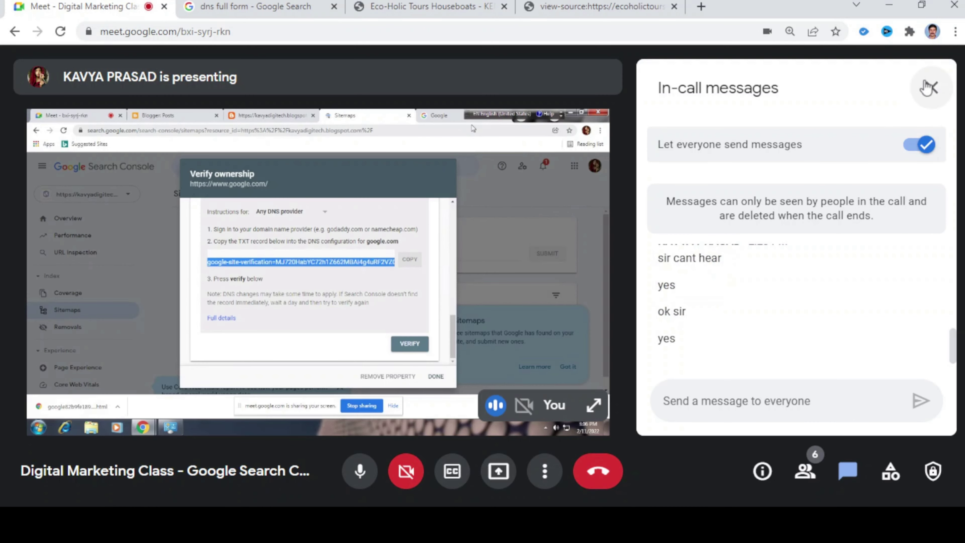
{"action": "left_click", "coordinate": [930, 87]}
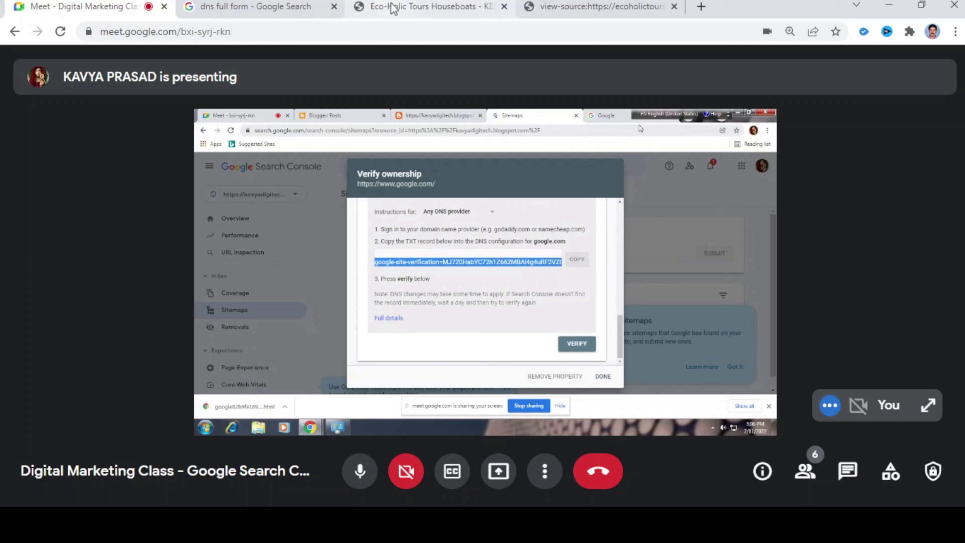
Revisit the "dns full form" search results briefly, and examine the Eco-Holic Tours home page's header, content and footer again
{"action": "left_click", "coordinate": [310, 6]}
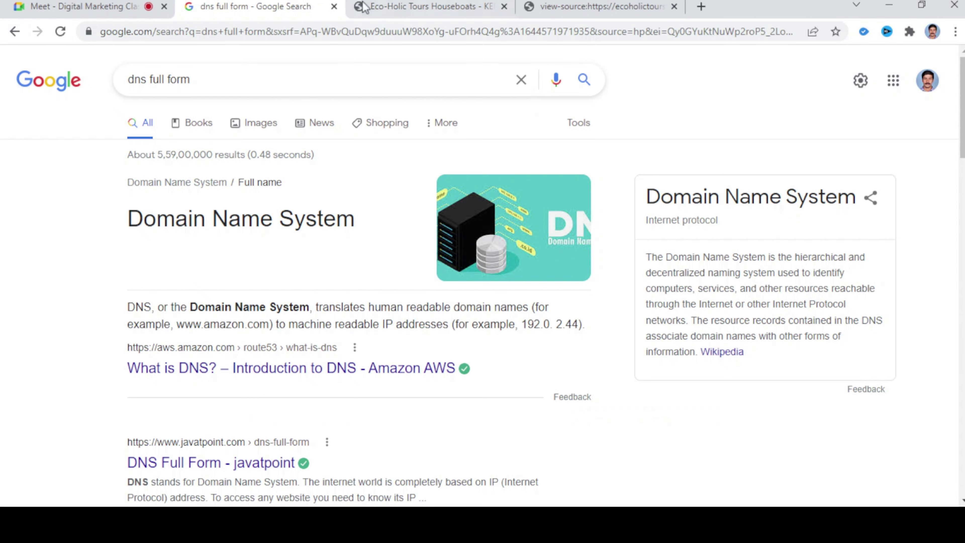
{"action": "left_click", "coordinate": [370, 6]}
{"action": "scroll", "coordinate": [493, 135], "scroll_direction": "up", "scroll_amount": 15}
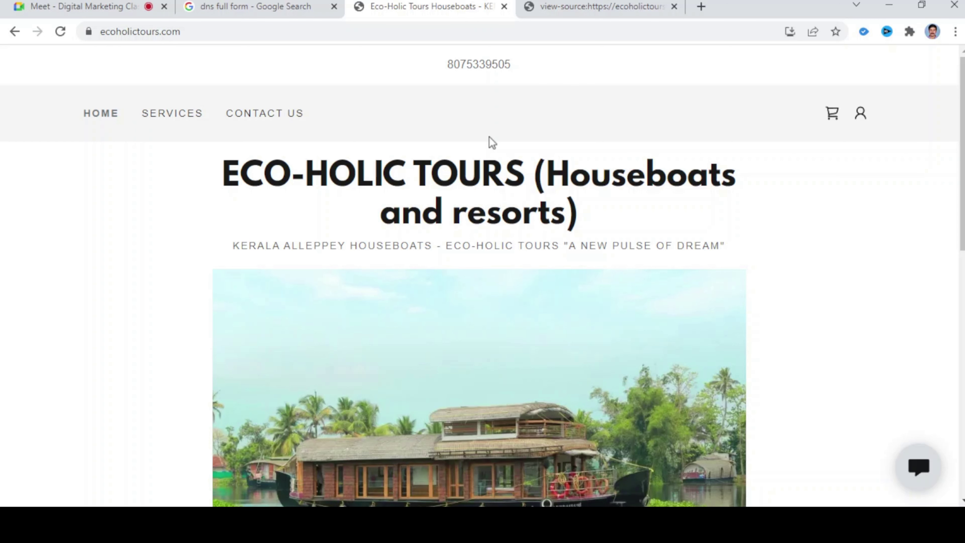
{"action": "scroll", "coordinate": [490, 137], "scroll_direction": "down", "scroll_amount": 12}
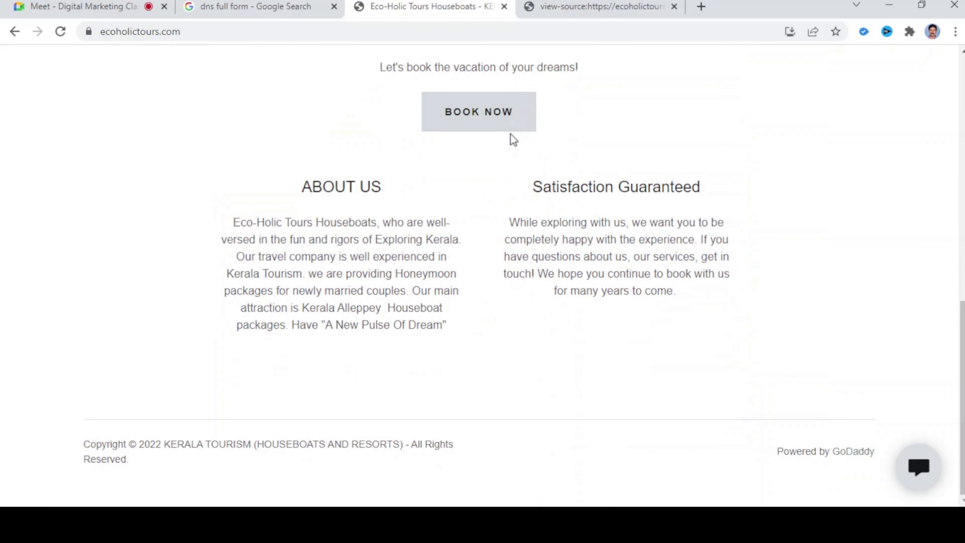
{"action": "scroll", "coordinate": [450, 255], "scroll_direction": "up", "scroll_amount": 12}
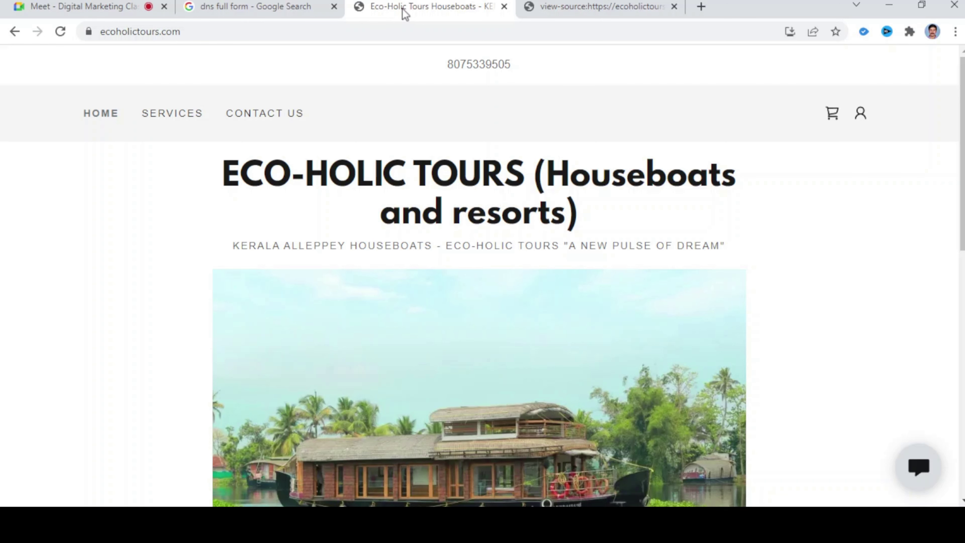
{"action": "scroll", "coordinate": [497, 213], "scroll_direction": "down", "scroll_amount": 8}
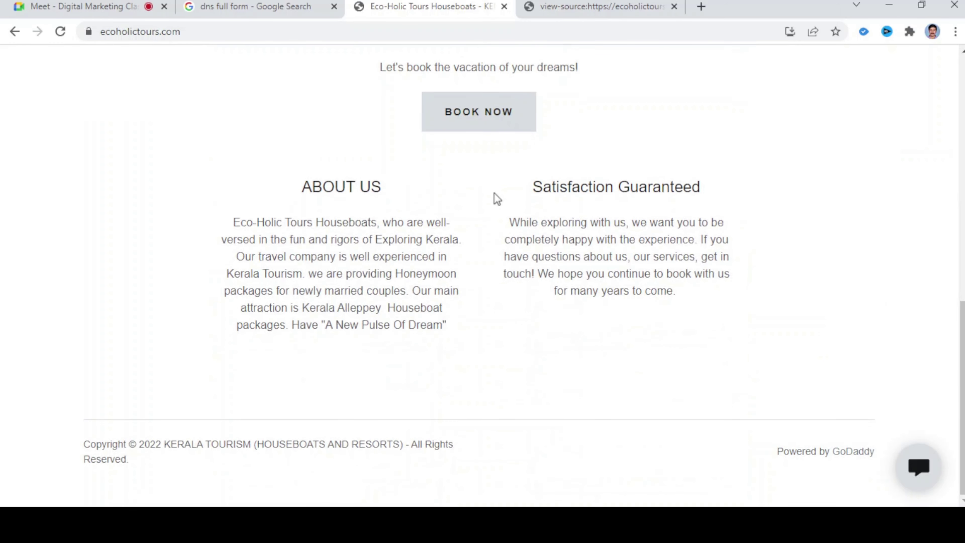
{"action": "scroll", "coordinate": [494, 196], "scroll_direction": "up", "scroll_amount": 10}
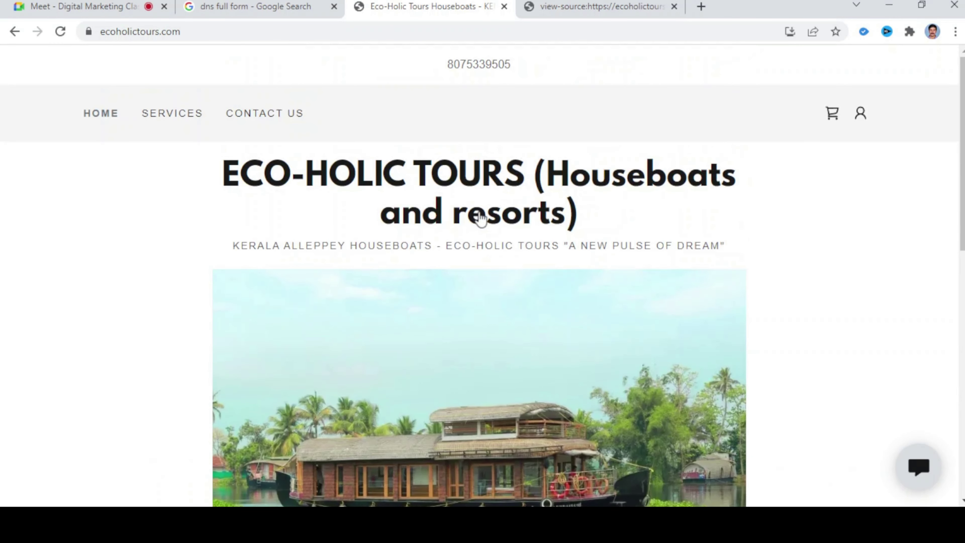
{"action": "scroll", "coordinate": [485, 213], "scroll_direction": "down", "scroll_amount": 10}
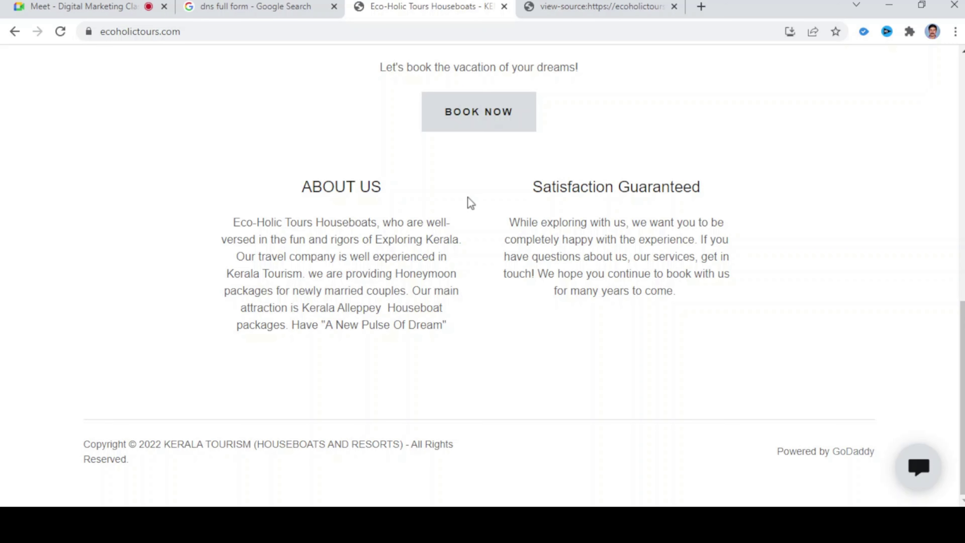
{"action": "scroll", "coordinate": [470, 203], "scroll_direction": "up", "scroll_amount": 10}
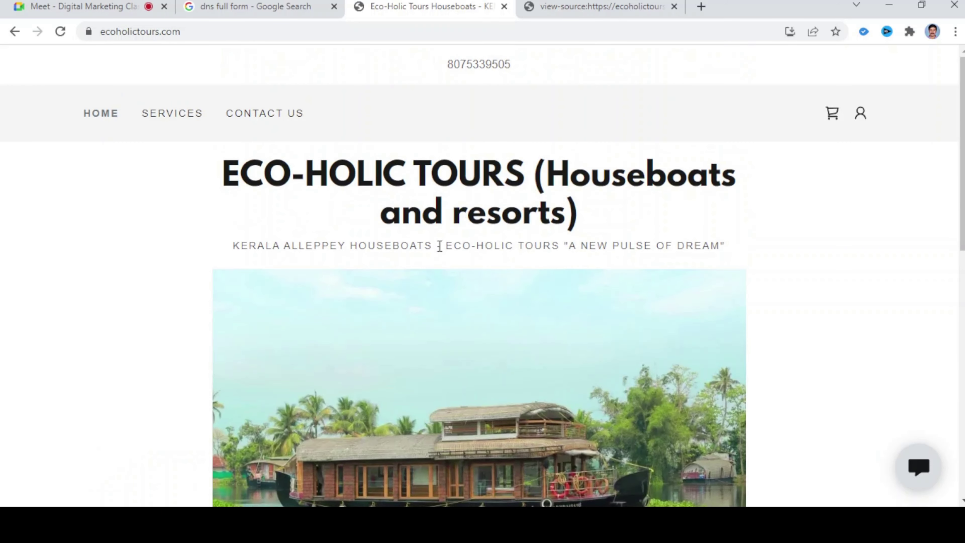
Switch back to the Google Meet call to view the presented Verify ownership dialog
{"action": "left_click", "coordinate": [243, 5]}
{"action": "left_click", "coordinate": [125, 4]}
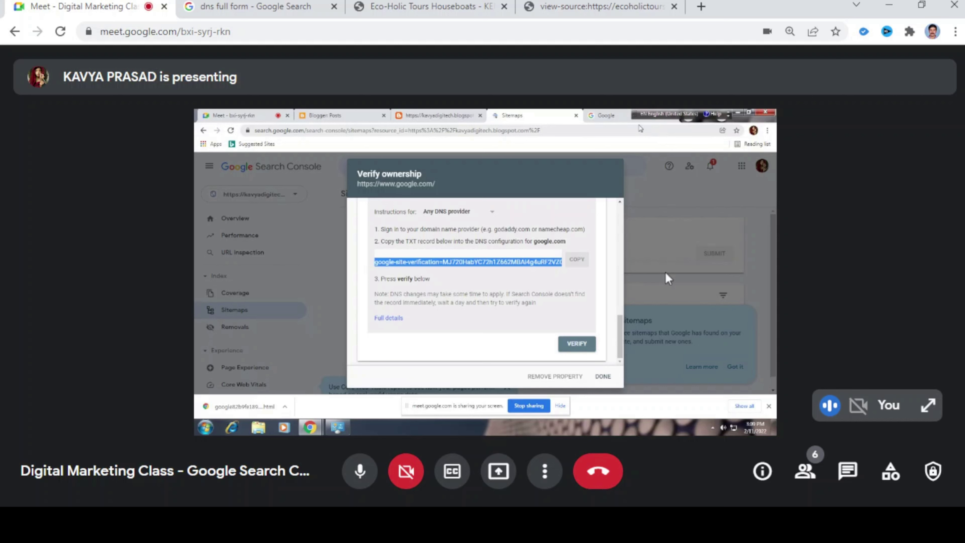
Revisit the "dns full form" search results and return to the Google Meet call to view the presented screen
{"action": "left_click", "coordinate": [432, 4]}
{"action": "left_click", "coordinate": [286, 4]}
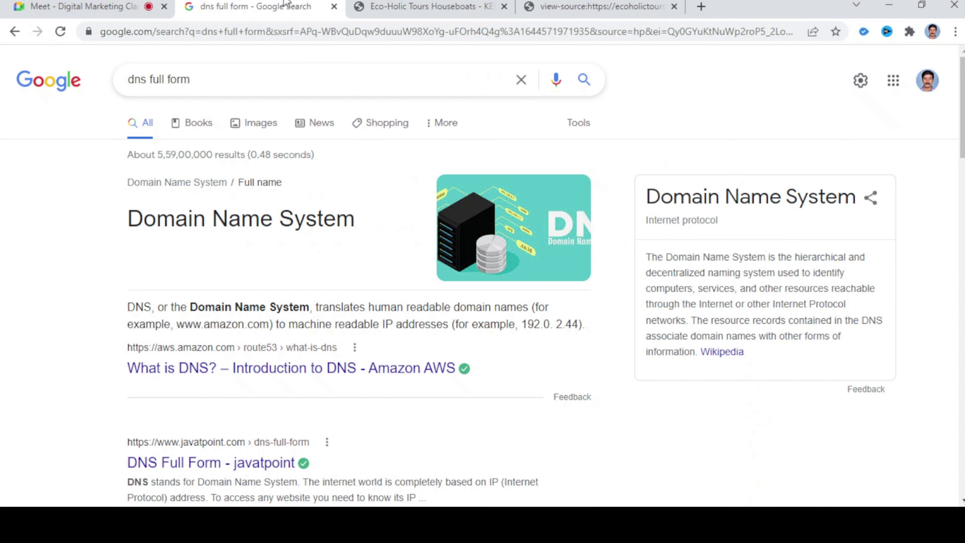
{"action": "left_click", "coordinate": [119, 3]}
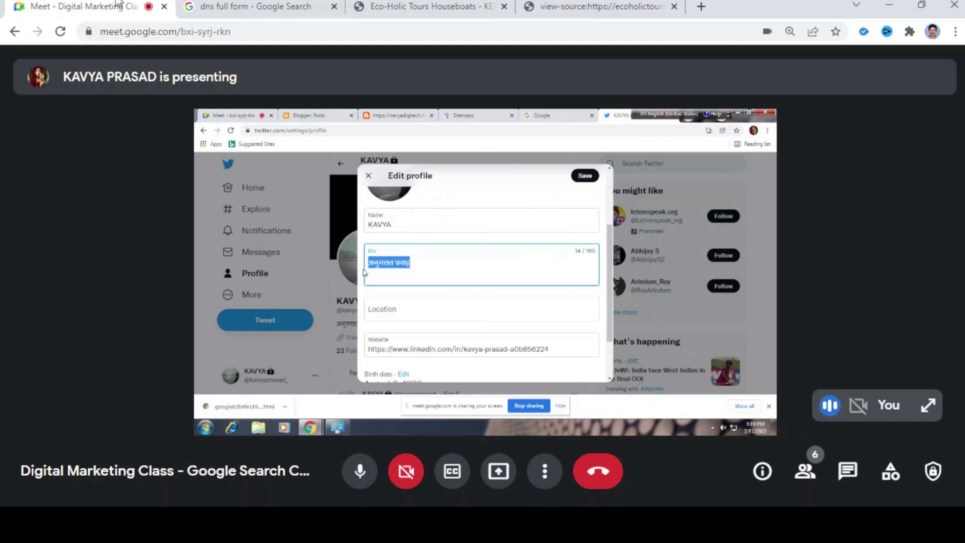
Replace the bio in the presented Twitter profile editor with "Currently learning #SEO &"
{"action": "key", "text": "BackSpace"}
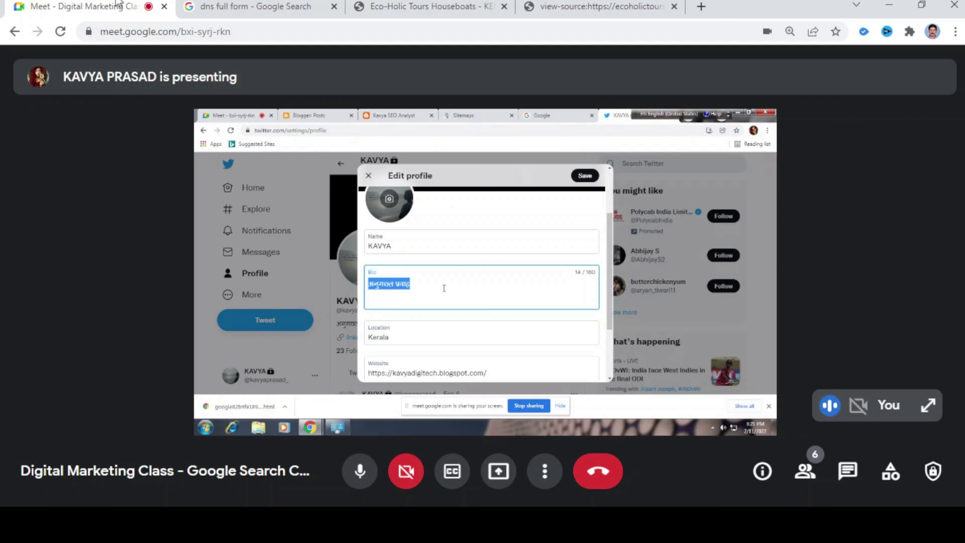
{"action": "type", "text": "C"}
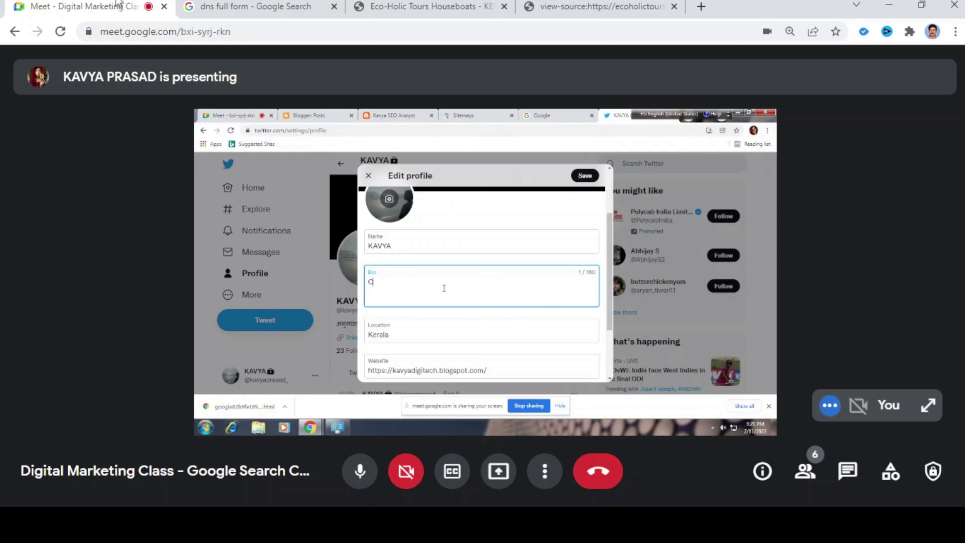
{"action": "type", "text": "urrently learning #SEO"}
{"action": "type", "text": "&"}
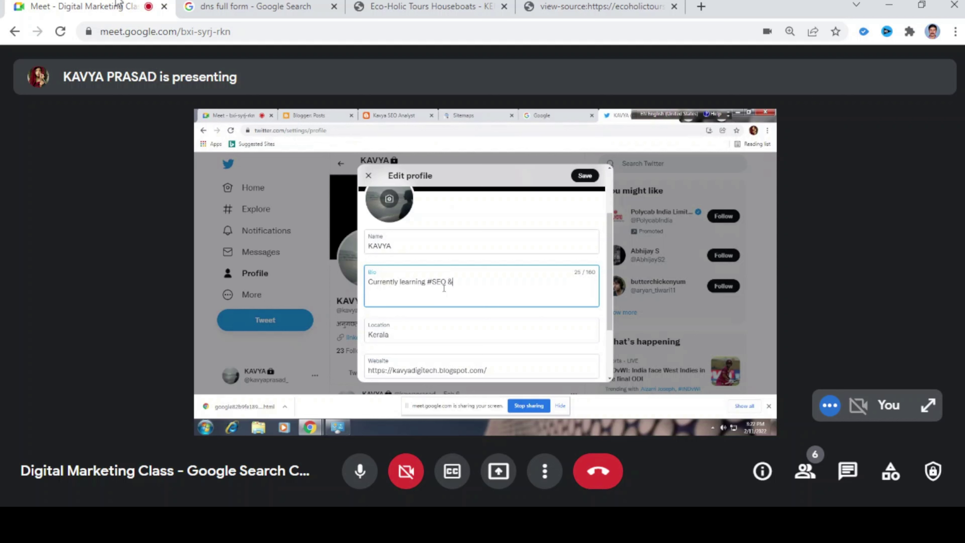
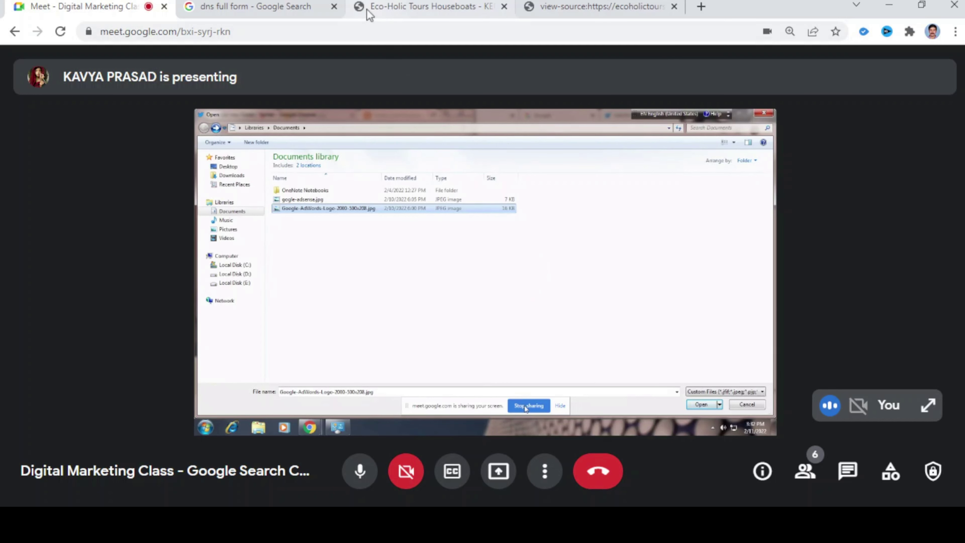
Take over as the main presenter in the Google Meet call by sharing the entire screen
{"action": "left_click", "coordinate": [262, 4]}
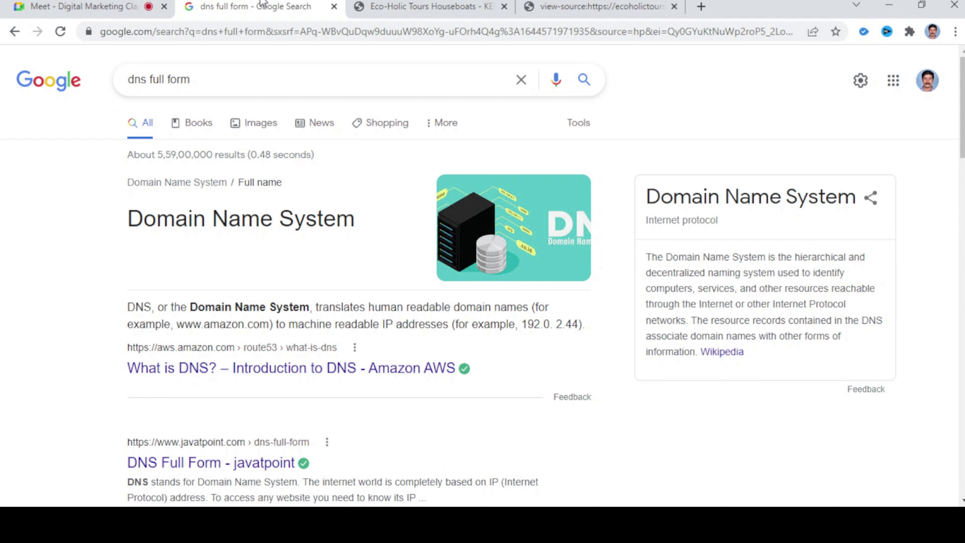
{"action": "left_click", "coordinate": [122, 6]}
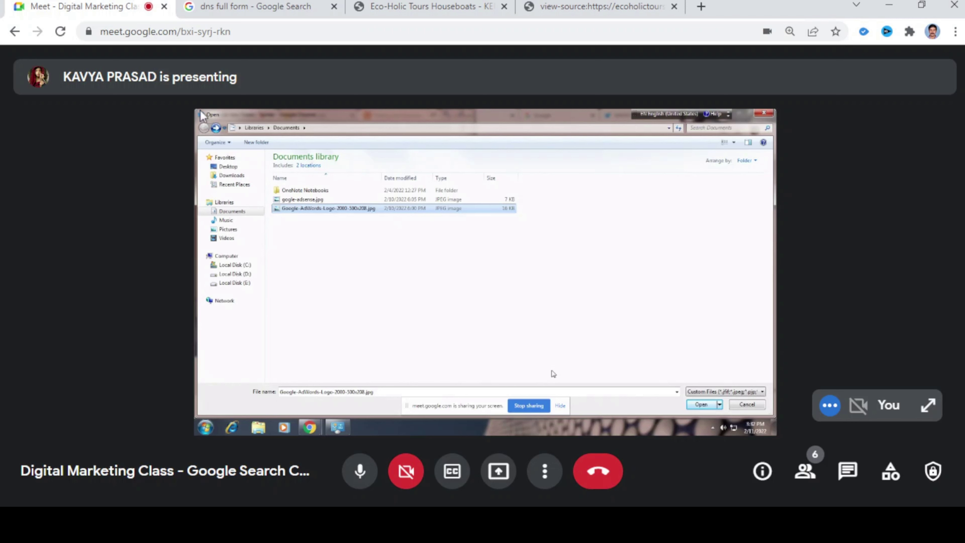
{"action": "left_click", "coordinate": [502, 478]}
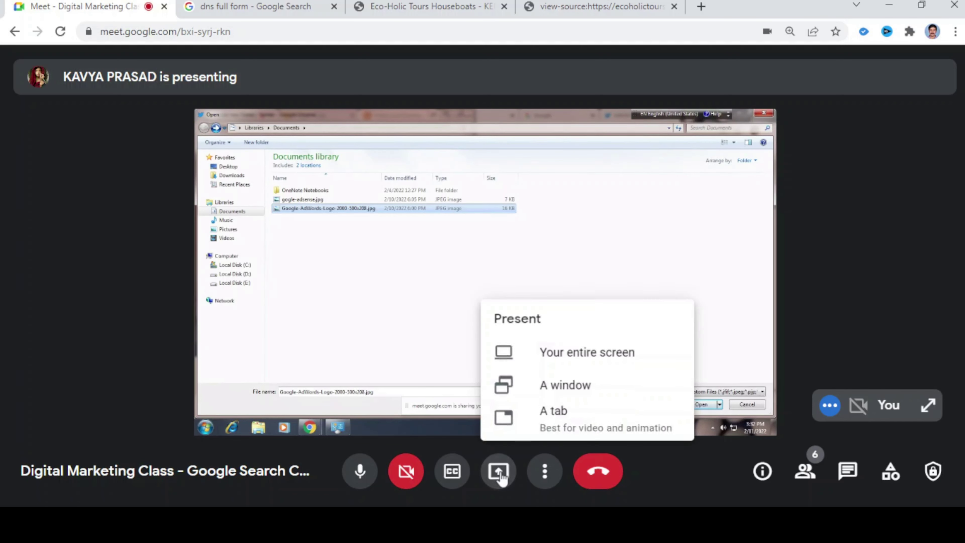
{"action": "left_click", "coordinate": [502, 476]}
{"action": "left_click", "coordinate": [501, 477]}
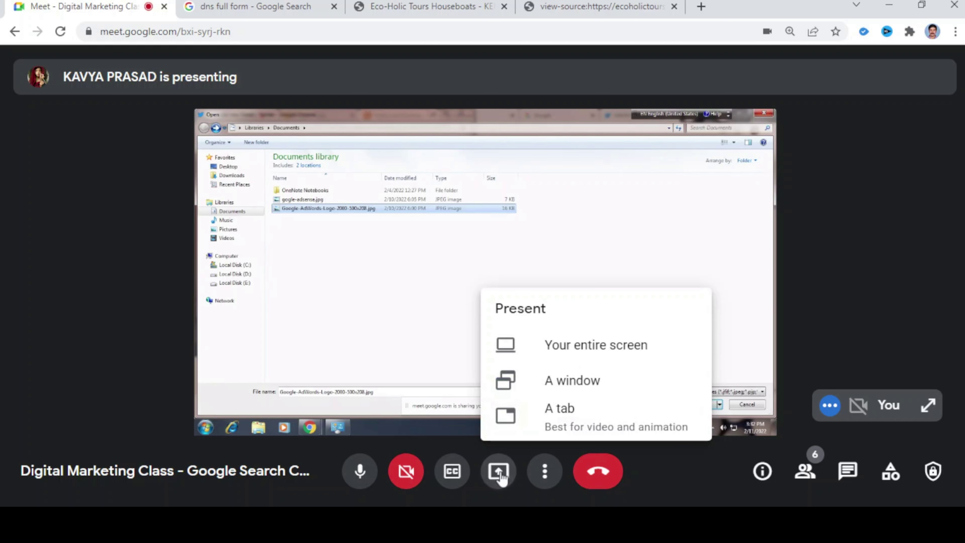
{"action": "left_click", "coordinate": [502, 477]}
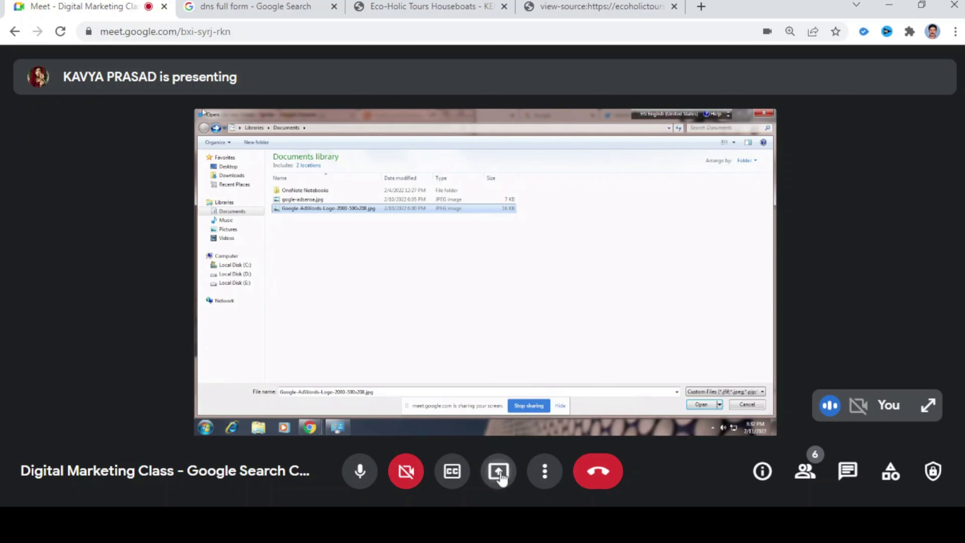
{"action": "left_click", "coordinate": [502, 477]}
{"action": "left_click", "coordinate": [556, 351]}
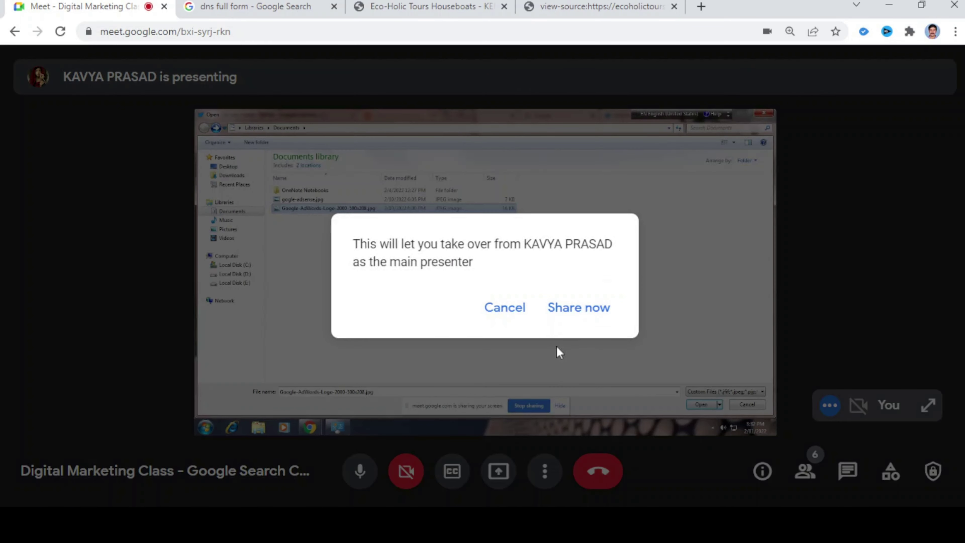
{"action": "left_click", "coordinate": [570, 319]}
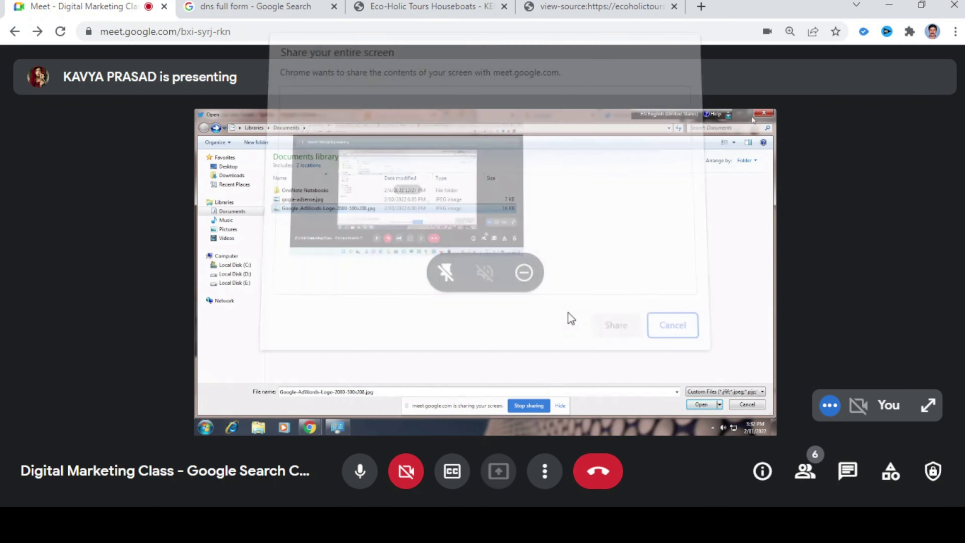
{"action": "left_click", "coordinate": [471, 228]}
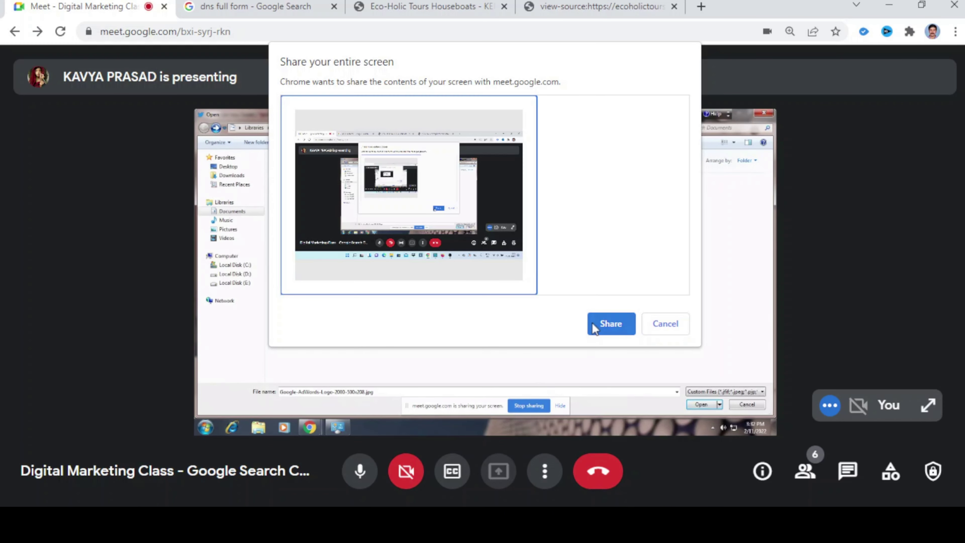
{"action": "left_click", "coordinate": [600, 324]}
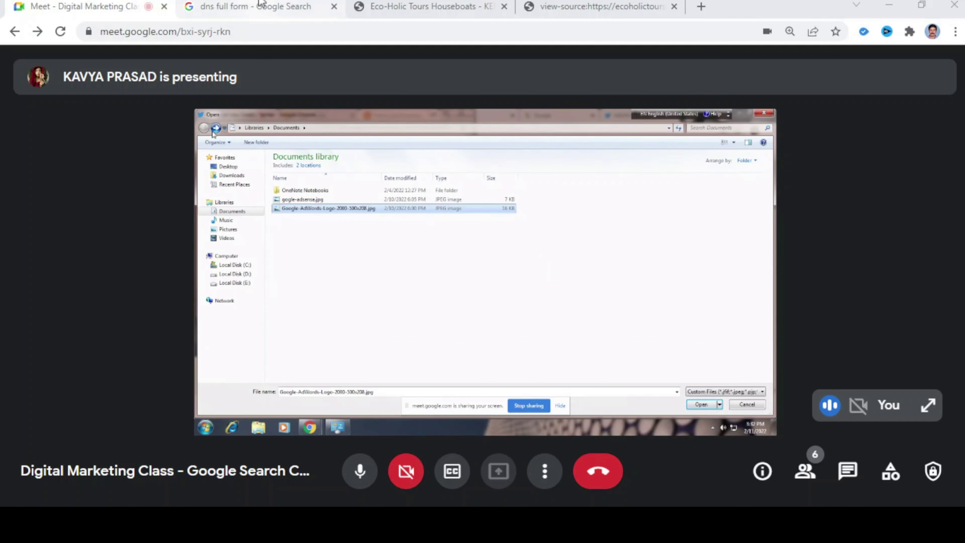
Open blogger.com in place of the "dns full form" search results
{"action": "left_click", "coordinate": [235, 3]}
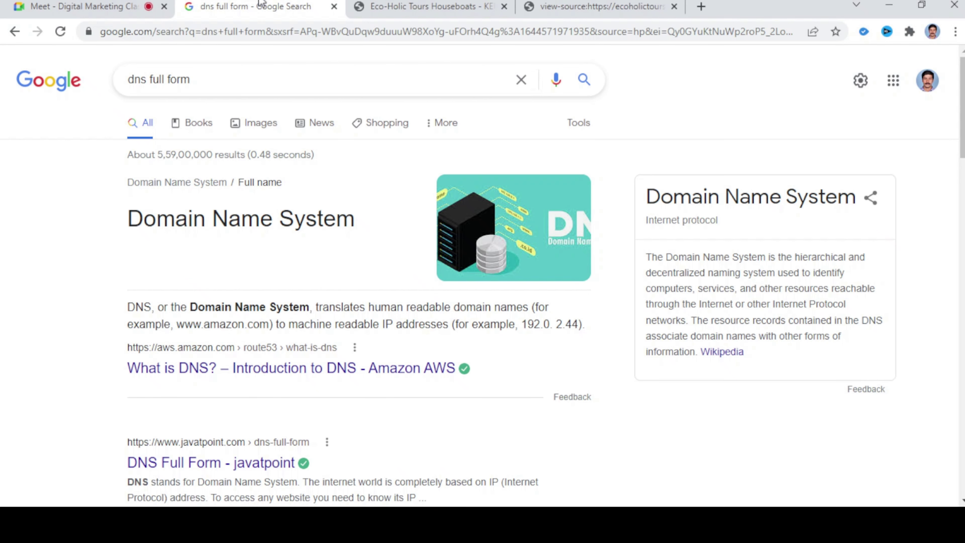
{"action": "left_click", "coordinate": [235, 26]}
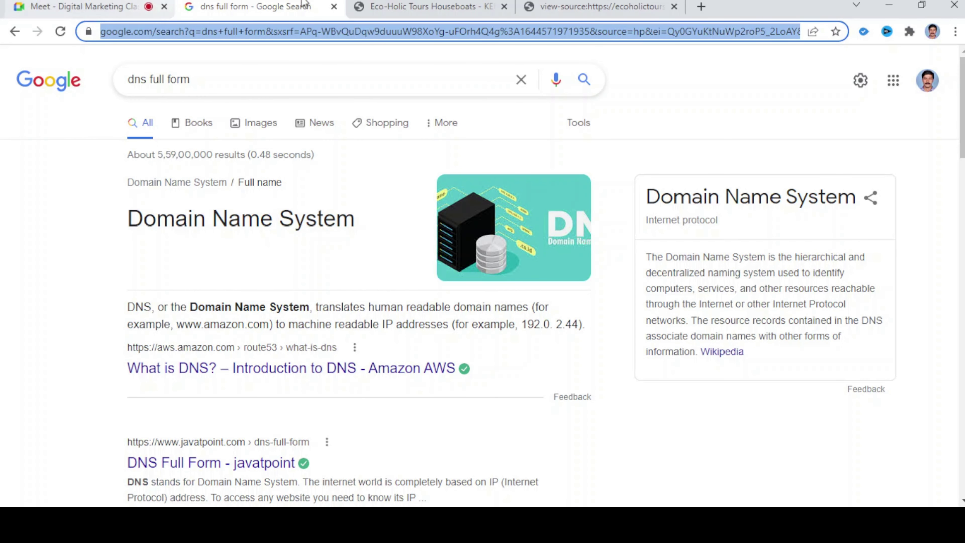
{"action": "left_click", "coordinate": [116, 6]}
{"action": "left_click", "coordinate": [213, 4]}
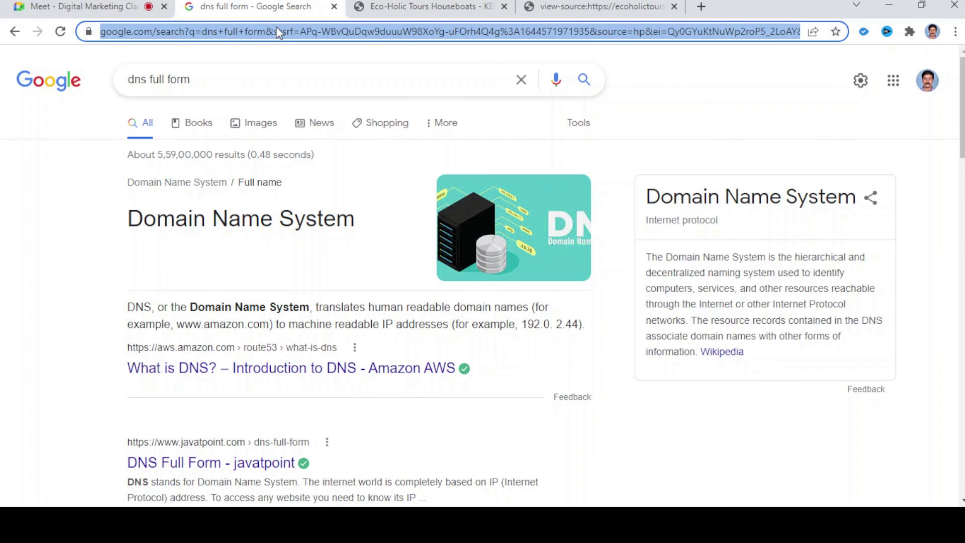
{"action": "type", "text": "go"}
{"action": "key", "text": "Right"}
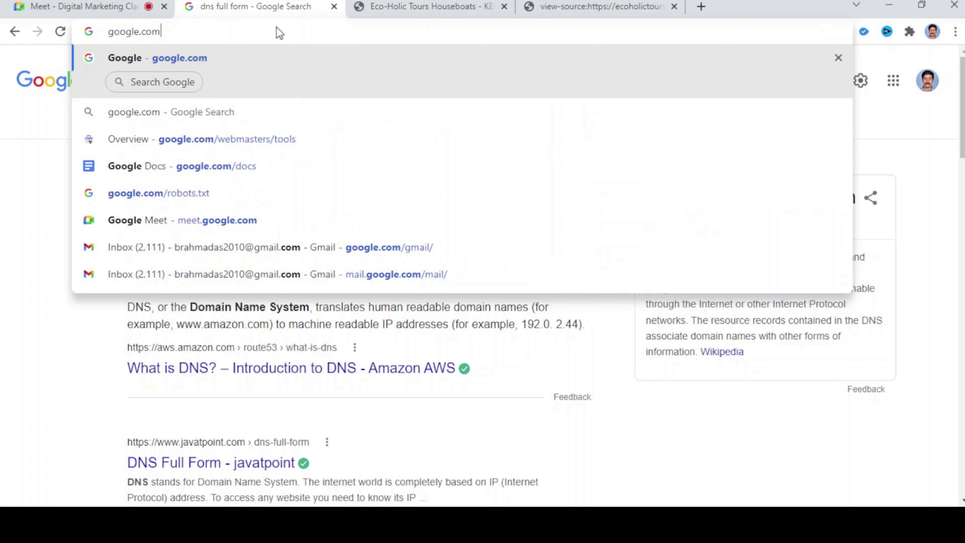
{"action": "key", "text": "ctrl+a"}
{"action": "type", "text": "blo"}
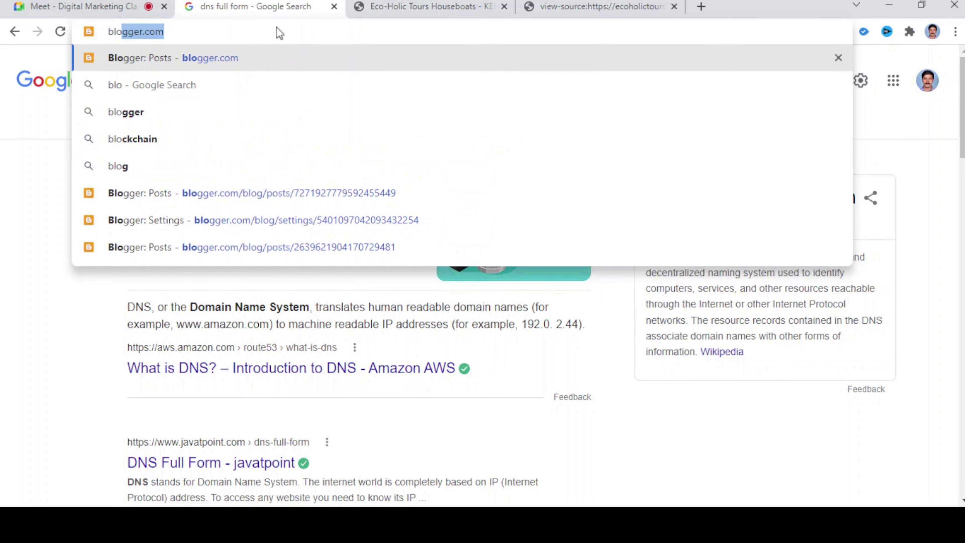
{"action": "key", "text": "Right"}
{"action": "key", "text": "Return"}
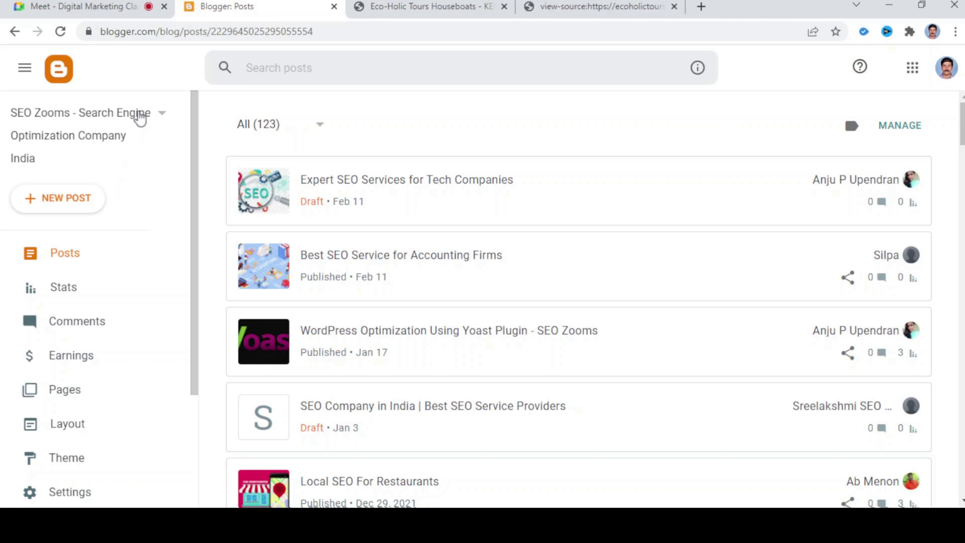
Look through the list of blogs available to the Blogger account, from the current blog through the entries starting with A and B
{"action": "left_click", "coordinate": [139, 115]}
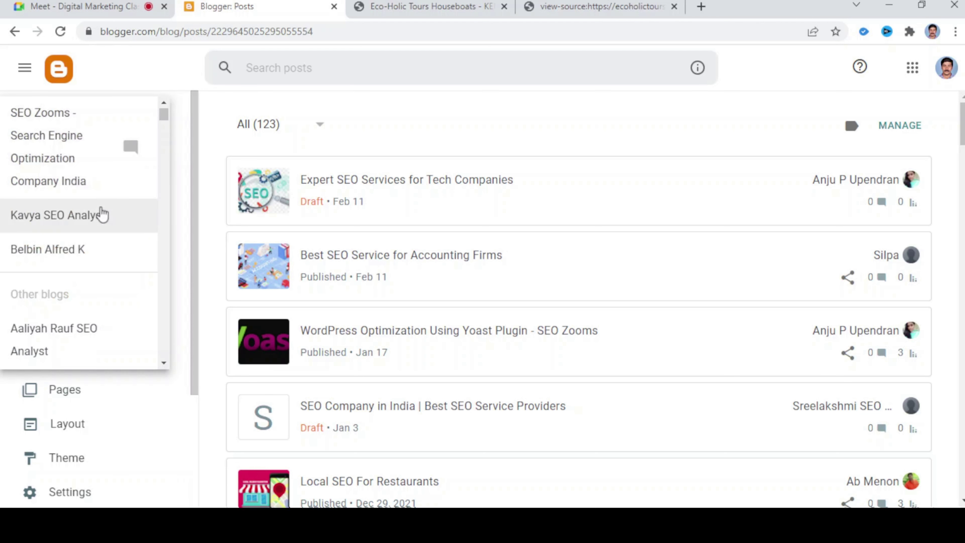
{"action": "scroll", "coordinate": [101, 215], "scroll_direction": "down", "scroll_amount": 5}
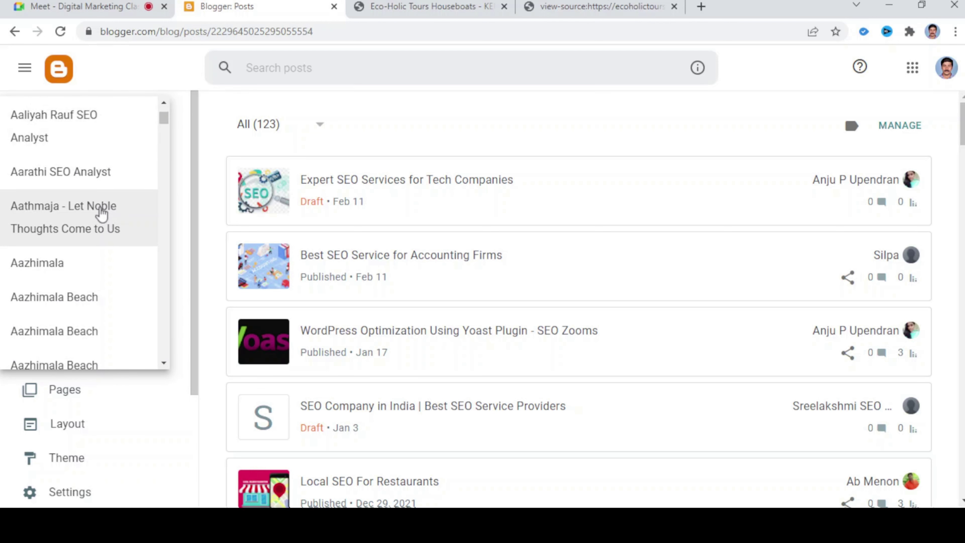
{"action": "scroll", "coordinate": [102, 215], "scroll_direction": "down", "scroll_amount": 8}
{"action": "scroll", "coordinate": [101, 215], "scroll_direction": "down", "scroll_amount": 10}
{"action": "scroll", "coordinate": [101, 215], "scroll_direction": "down", "scroll_amount": 10}
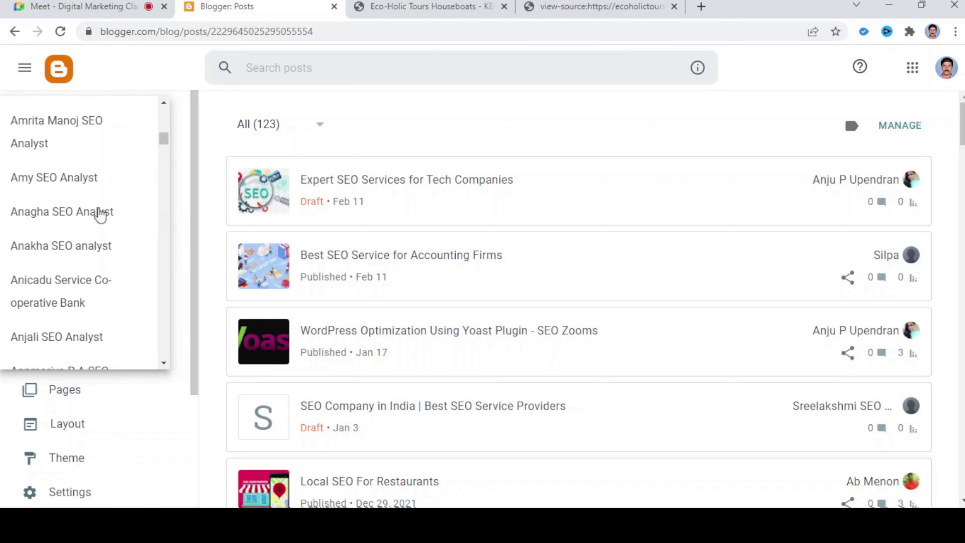
{"action": "scroll", "coordinate": [101, 213], "scroll_direction": "down", "scroll_amount": 8}
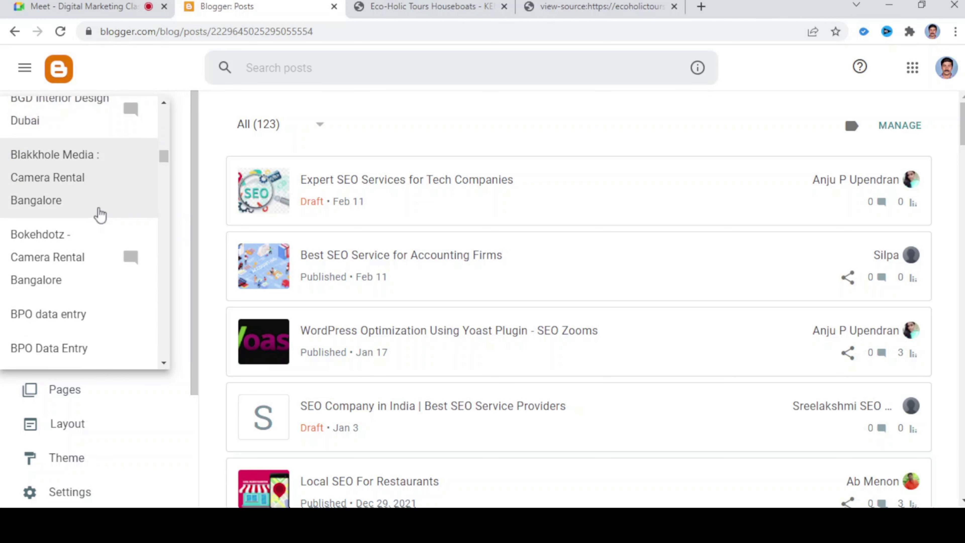
{"action": "scroll", "coordinate": [99, 215], "scroll_direction": "up", "scroll_amount": 4}
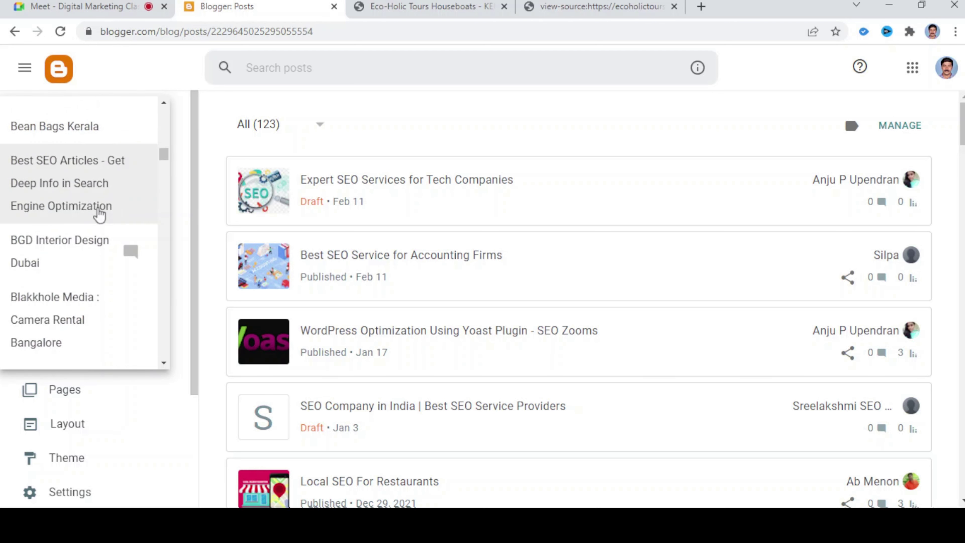
{"action": "scroll", "coordinate": [100, 215], "scroll_direction": "up", "scroll_amount": 3}
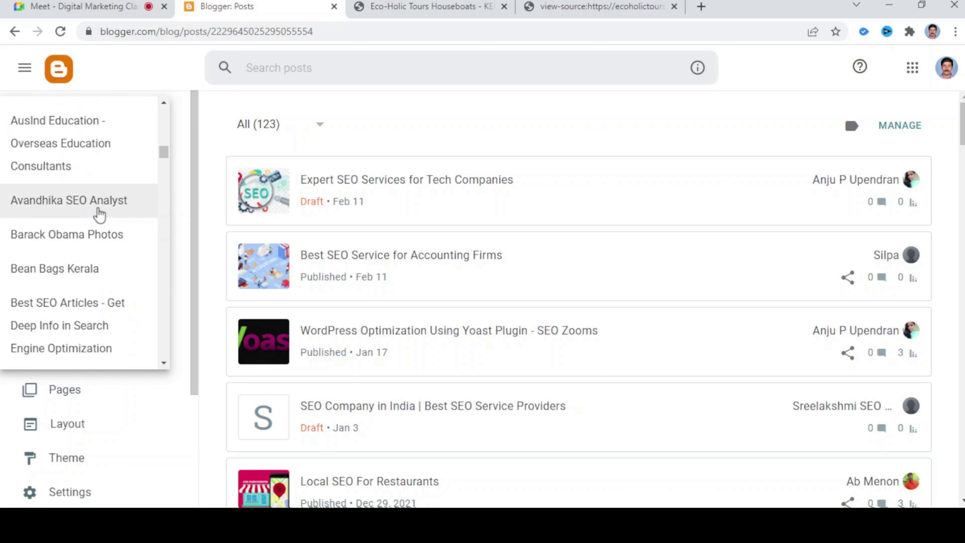
{"action": "scroll", "coordinate": [99, 215], "scroll_direction": "up", "scroll_amount": 5}
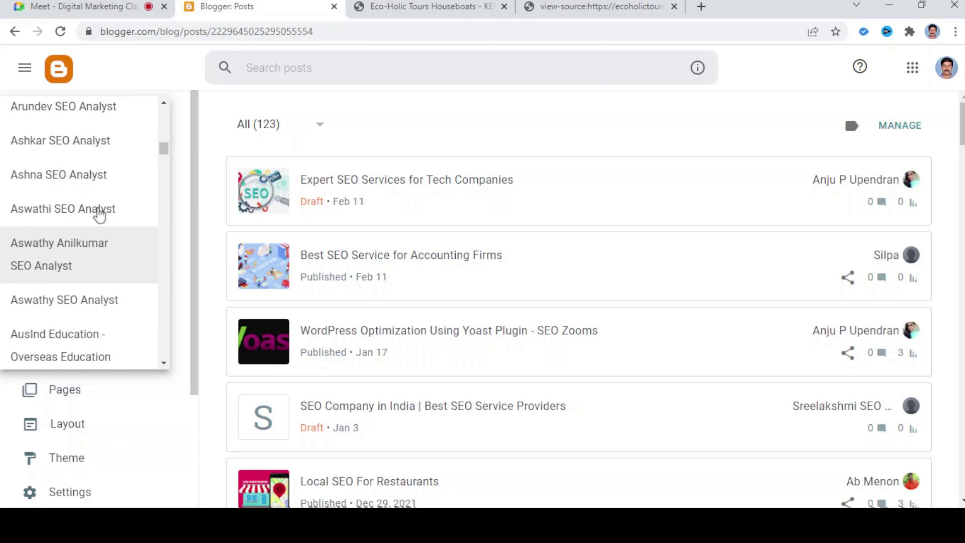